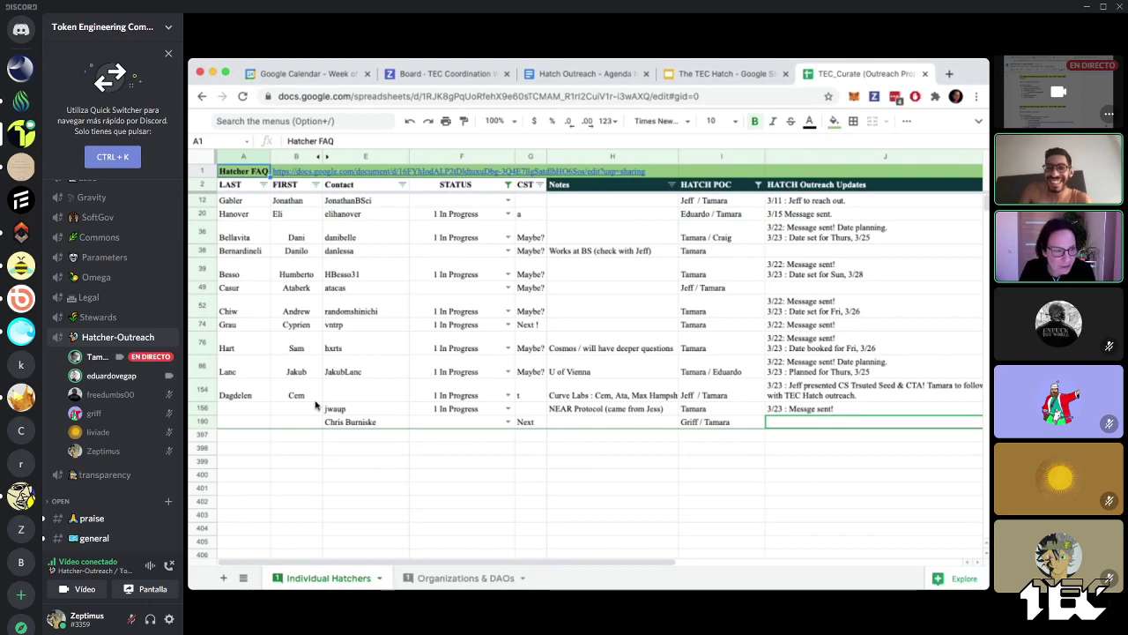
# - Append "date in planning." to the HATCH Outreach Updates entry of the NEAR Protocol contact in row 156
pyautogui.click(797, 409)
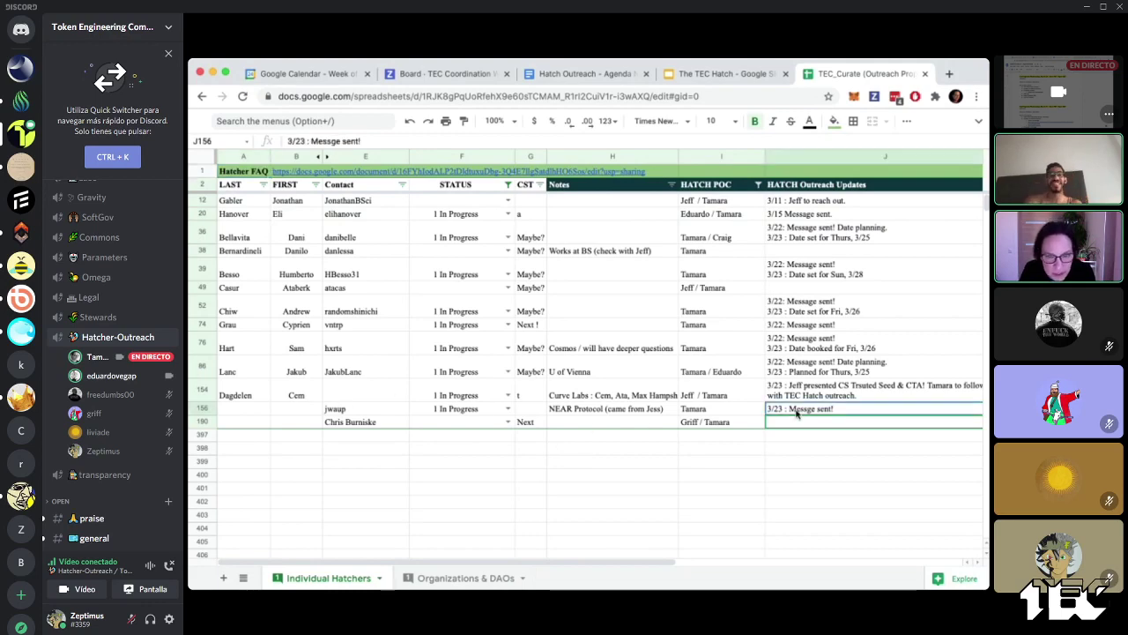
pyautogui.doubleClick(845, 410)
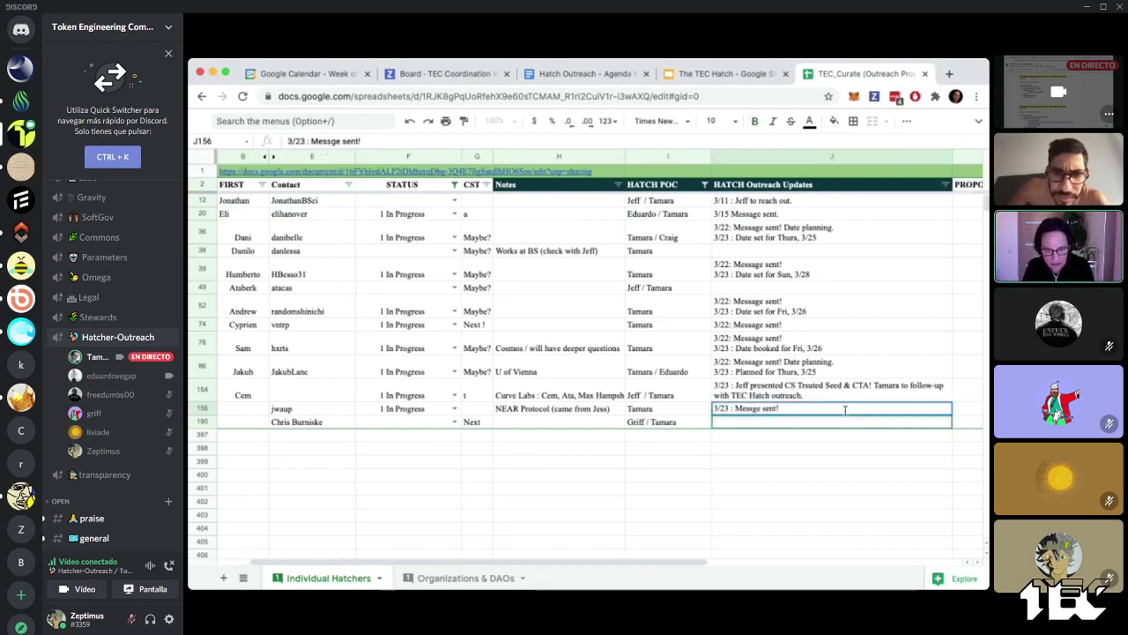
pyautogui.write('m')
pyautogui.press('BackSpace')
pyautogui.write('date in planning.')
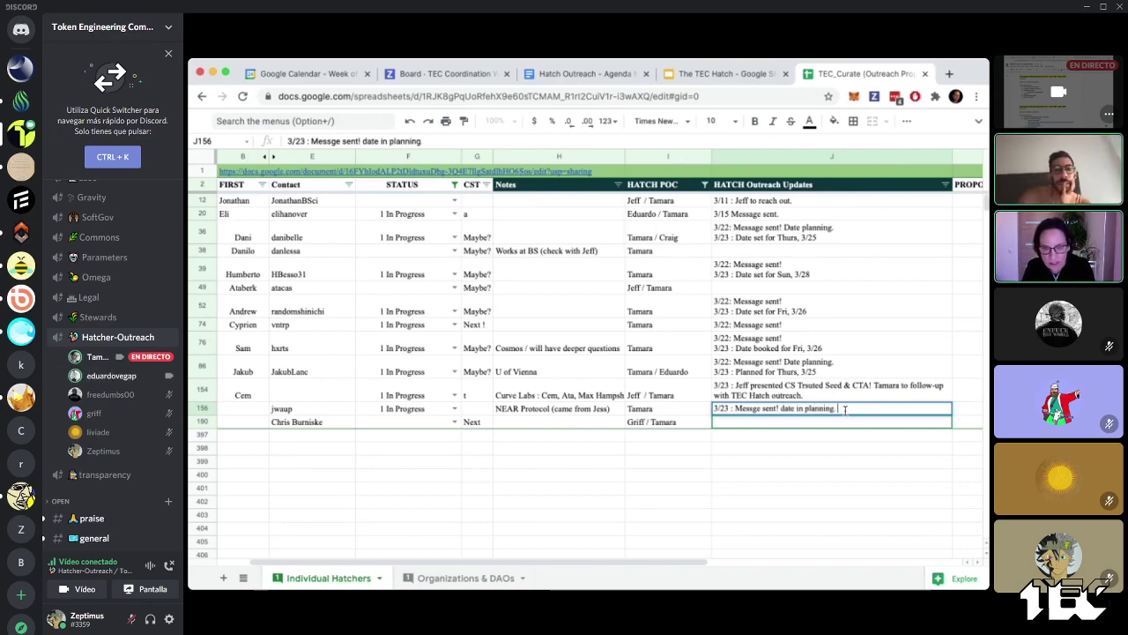
pyautogui.press('Return')
pyautogui.click(718, 481)
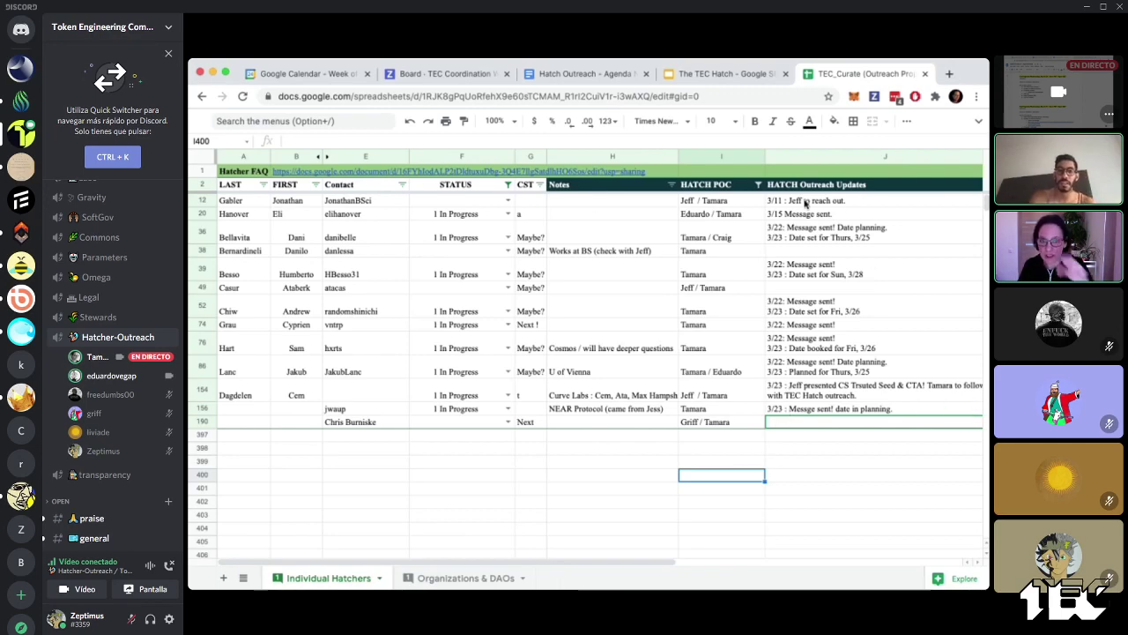
pyautogui.click(617, 462)
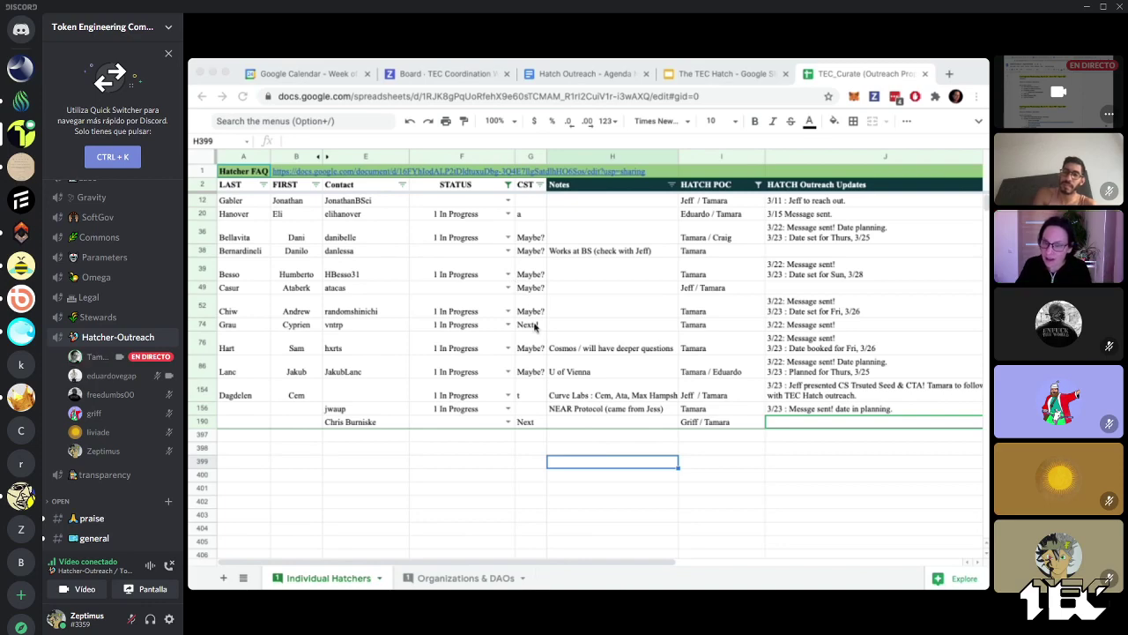
# - Switch to the ZenHub board, filter the issues by "hatch", and look through the Sprint Backlog and In Progress columns
pyautogui.click(434, 74)
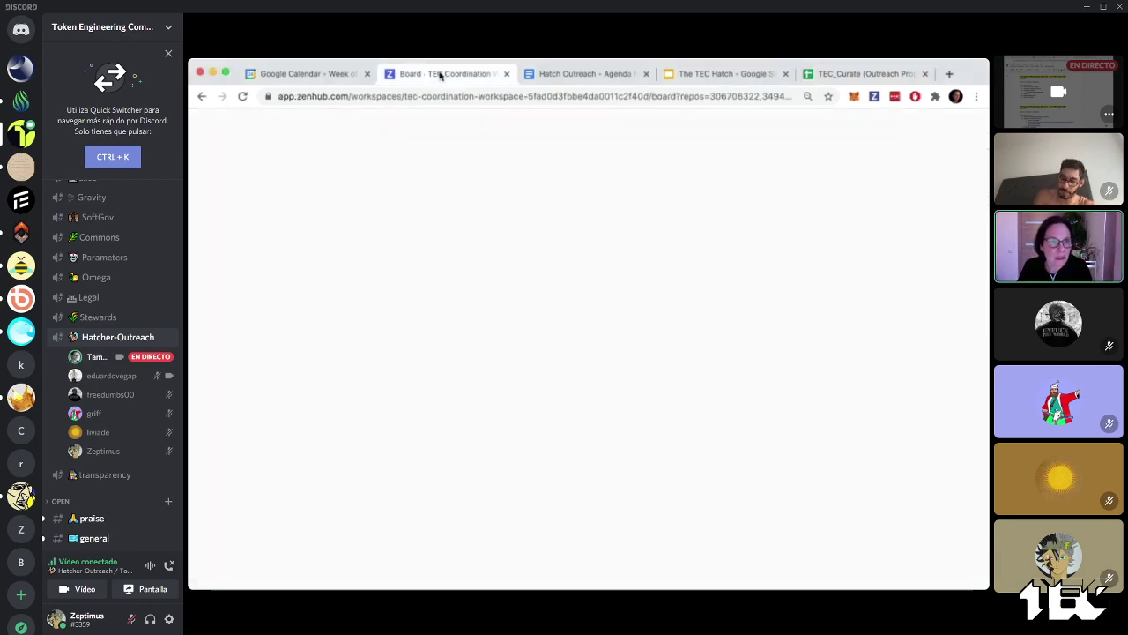
pyautogui.click(420, 181)
pyautogui.write('hatch')
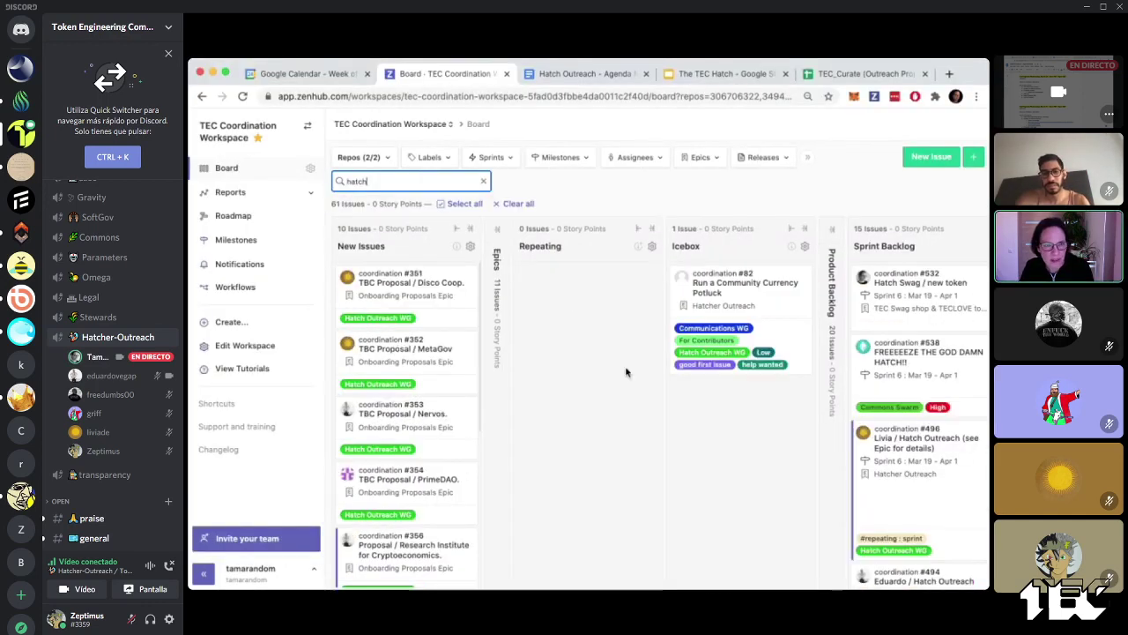
pyautogui.hscroll(5, 651, 402)
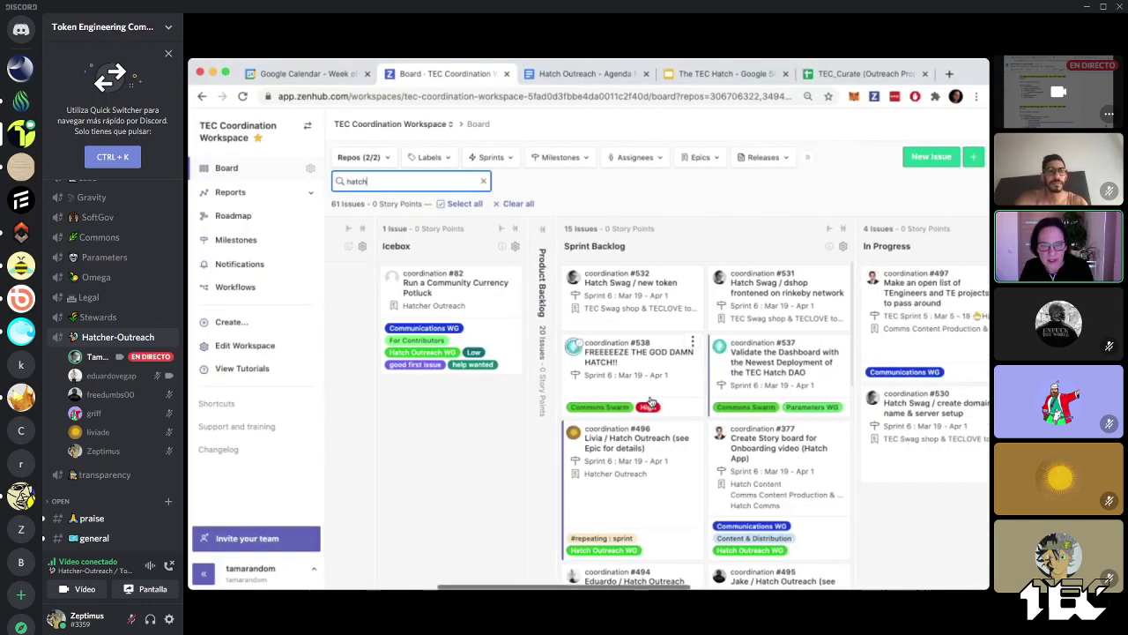
pyautogui.scroll(-4, 657, 414)
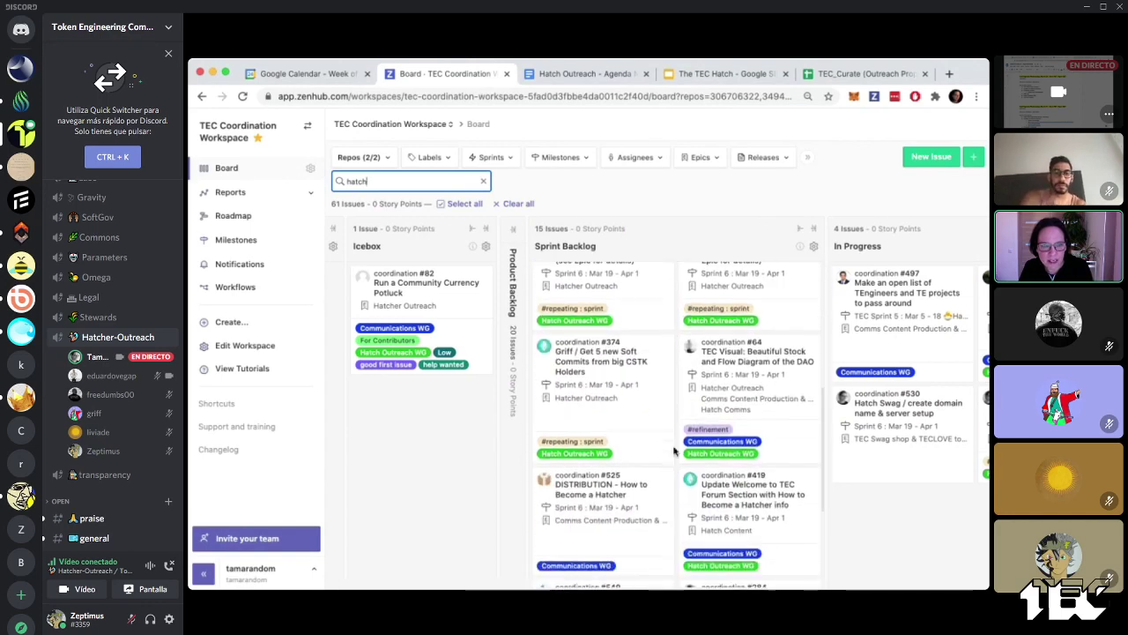
pyautogui.scroll(2, 673, 451)
pyautogui.scroll(-5, 674, 451)
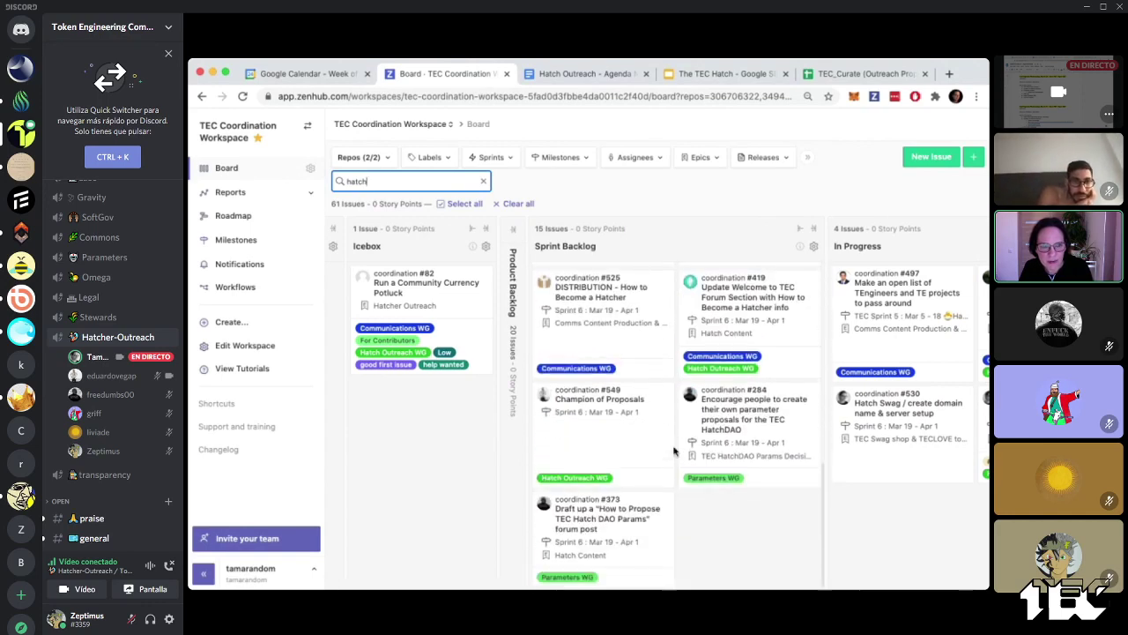
pyautogui.hscroll(5, 845, 401)
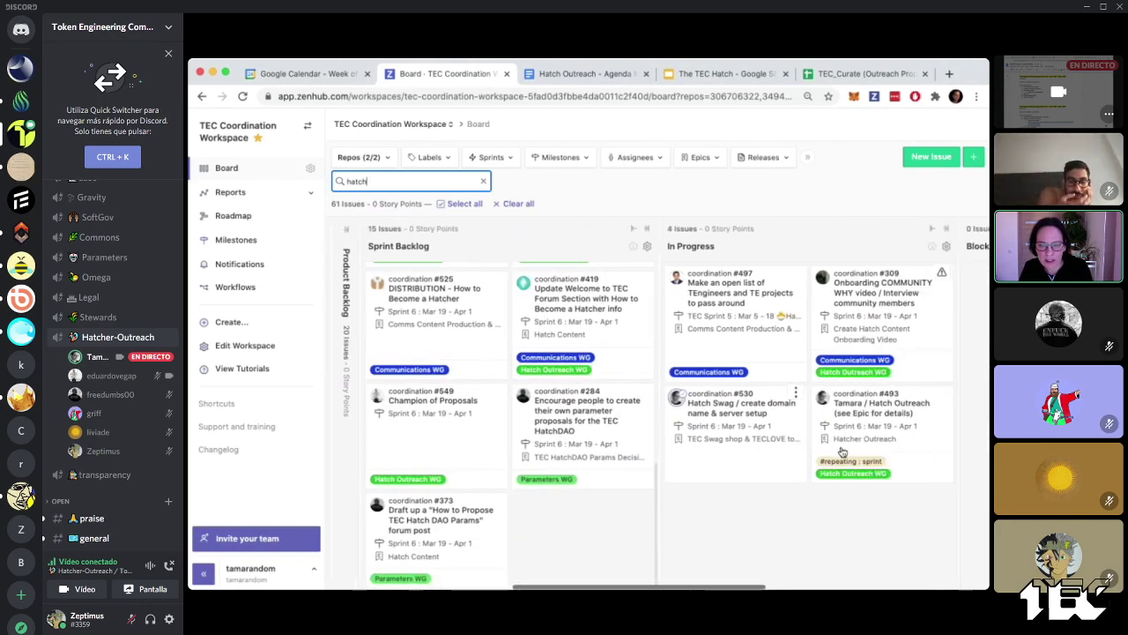
# - Open the In Progress Hatch Outreach issue #493 and review its comment with the Sprint 6 outreach table
pyautogui.click(849, 419)
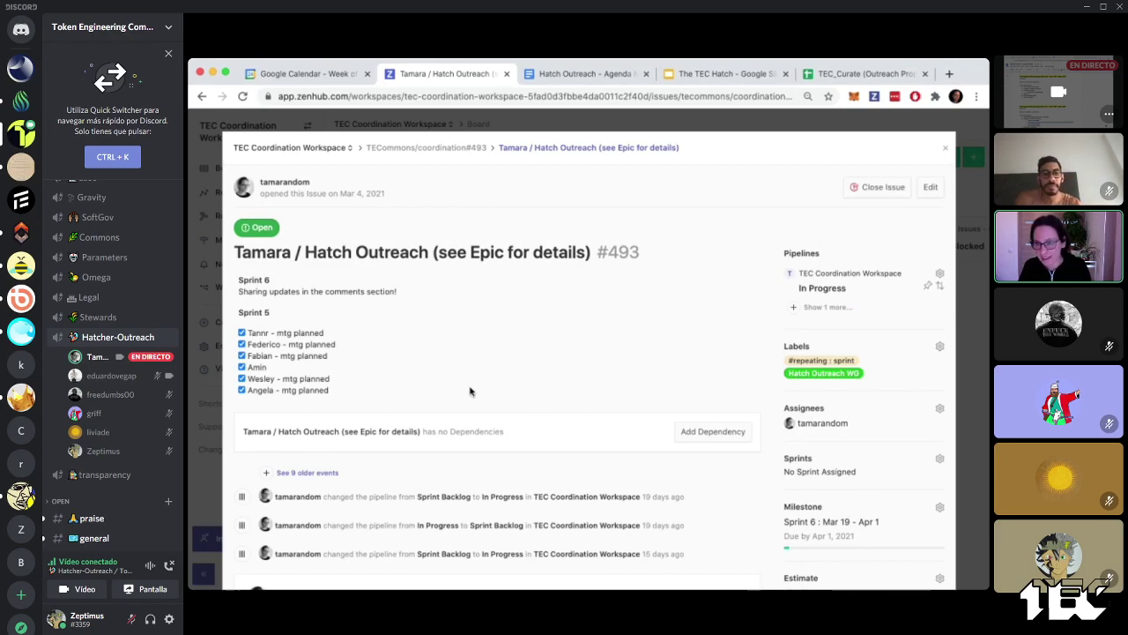
pyautogui.scroll(-10, 490, 402)
pyautogui.scroll(2, 476, 399)
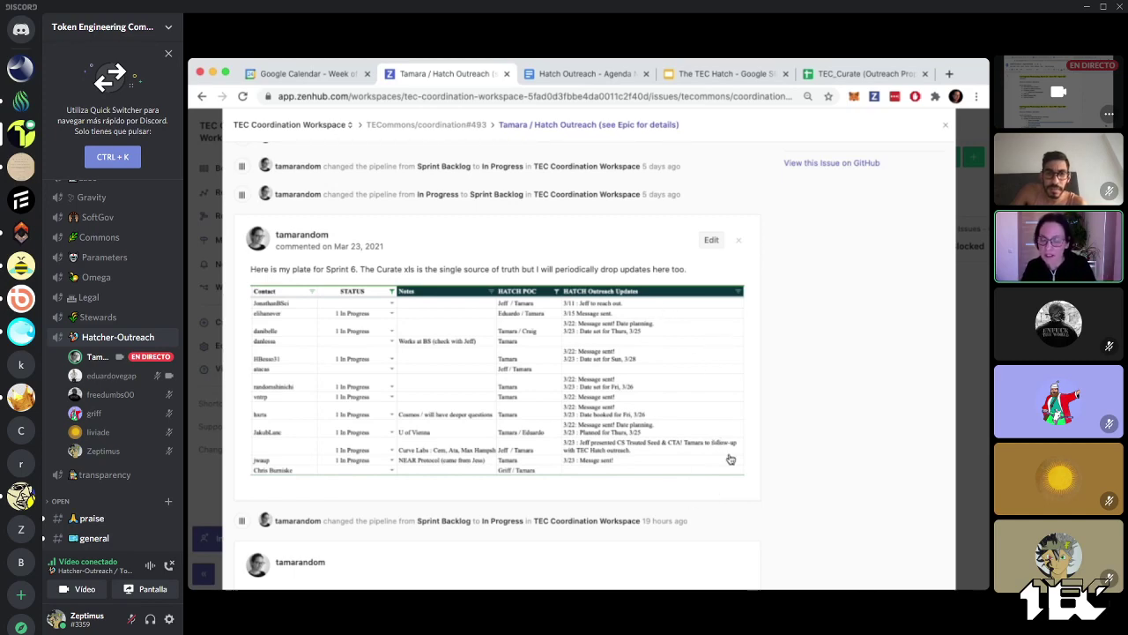
pyautogui.scroll(10, 810, 452)
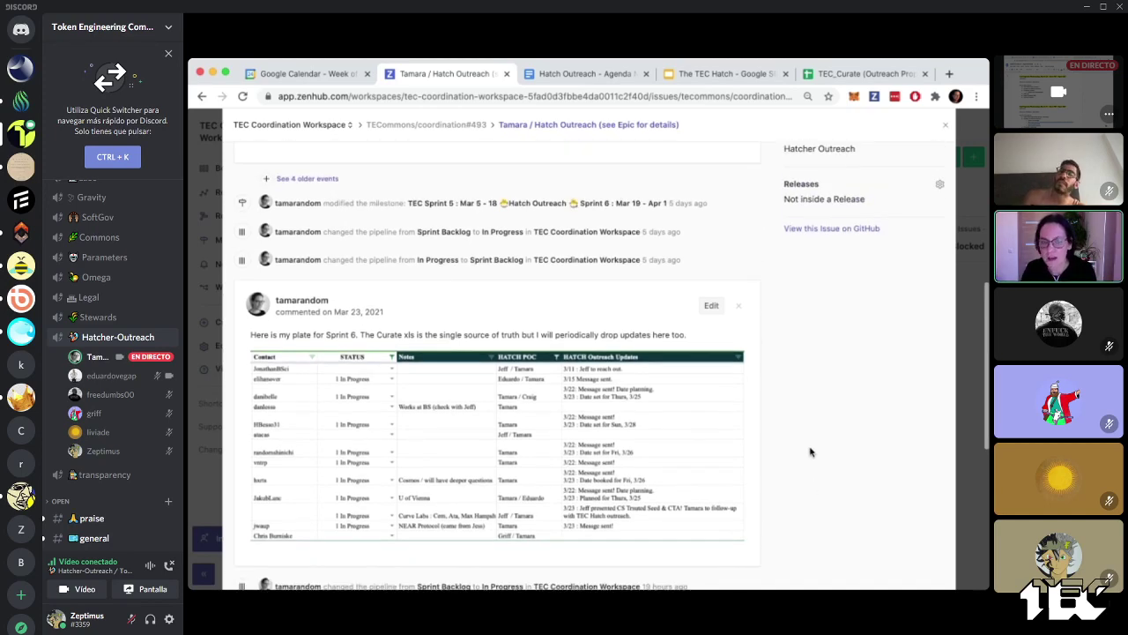
# - Return to the TEC_Curate spreadsheet and filter HATCH POC to only the four values containing the next teammate's name
pyautogui.click(871, 75)
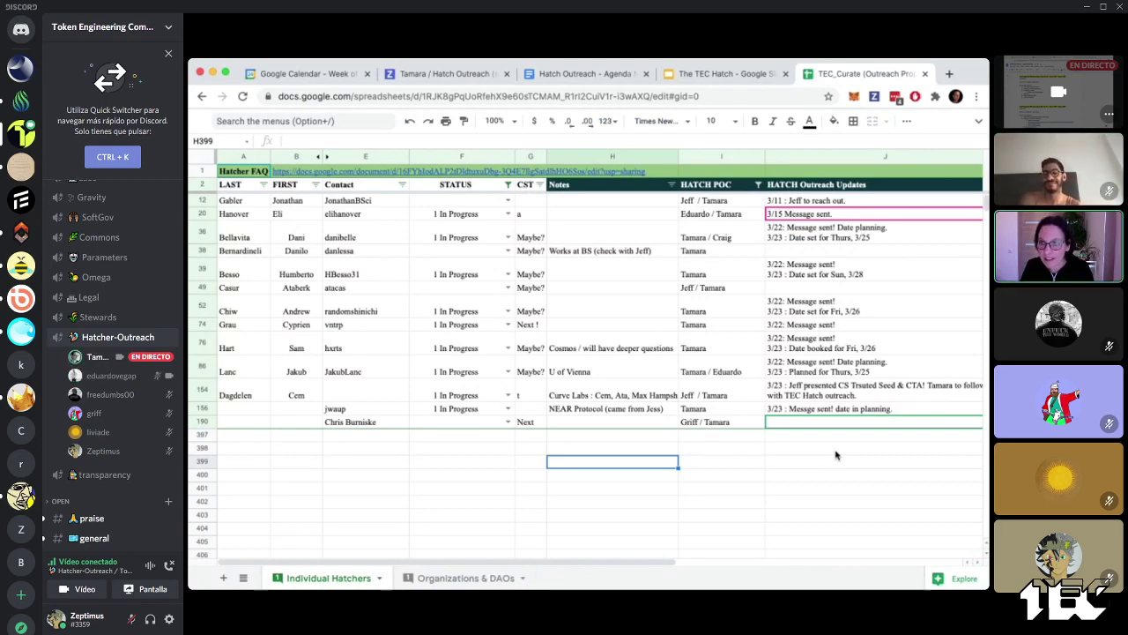
pyautogui.moveTo(975, 583); pyautogui.dragTo(982, 609)
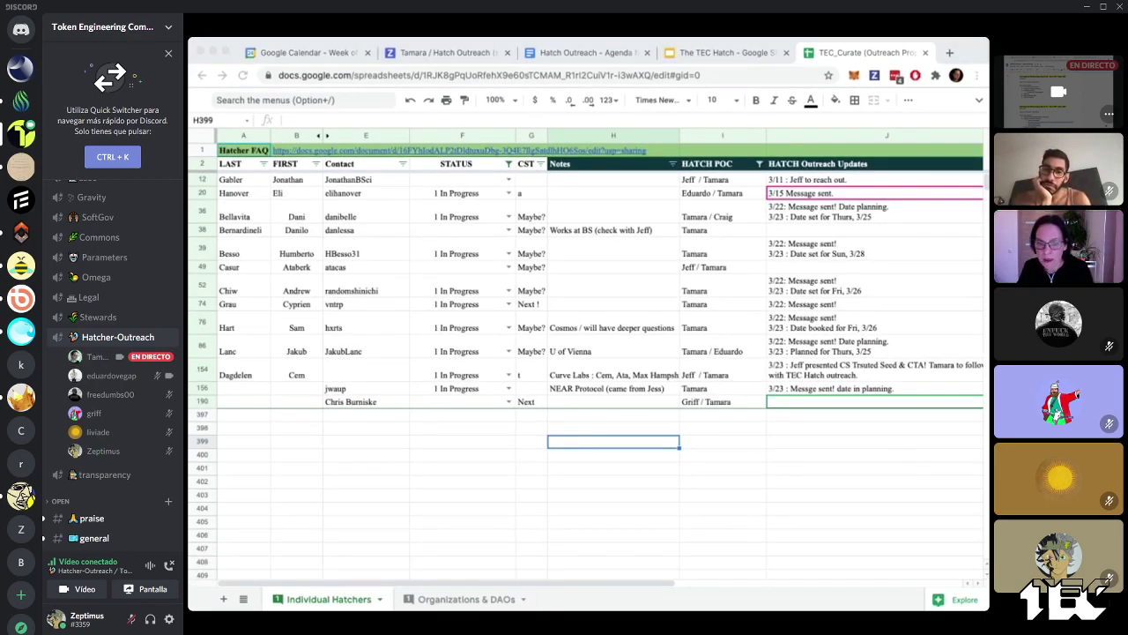
pyautogui.click(674, 440)
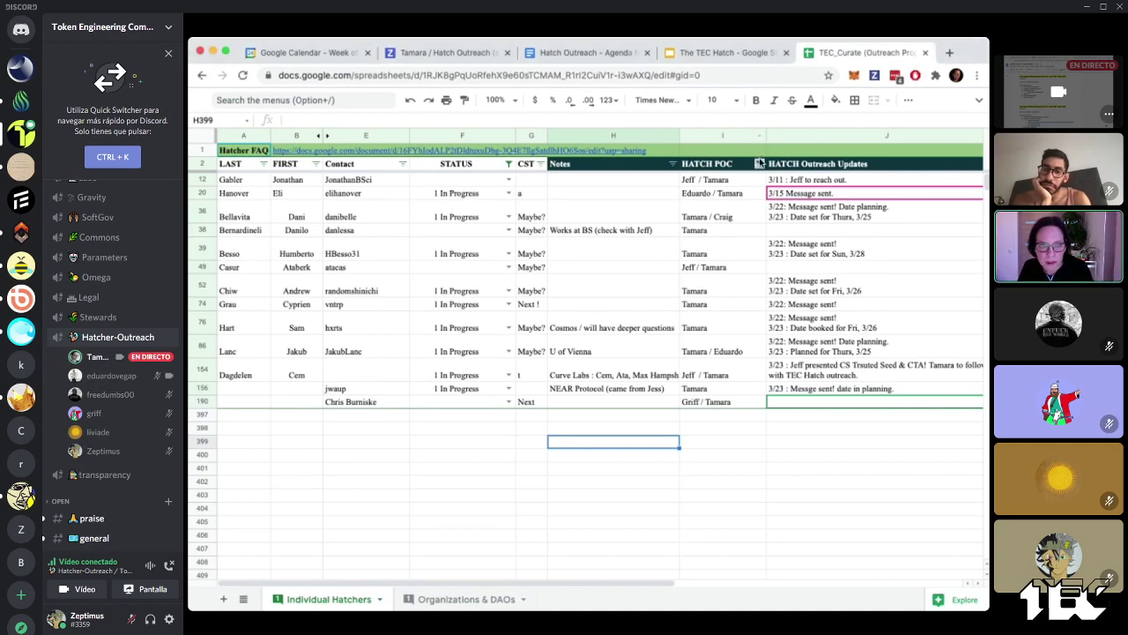
pyautogui.click(760, 163)
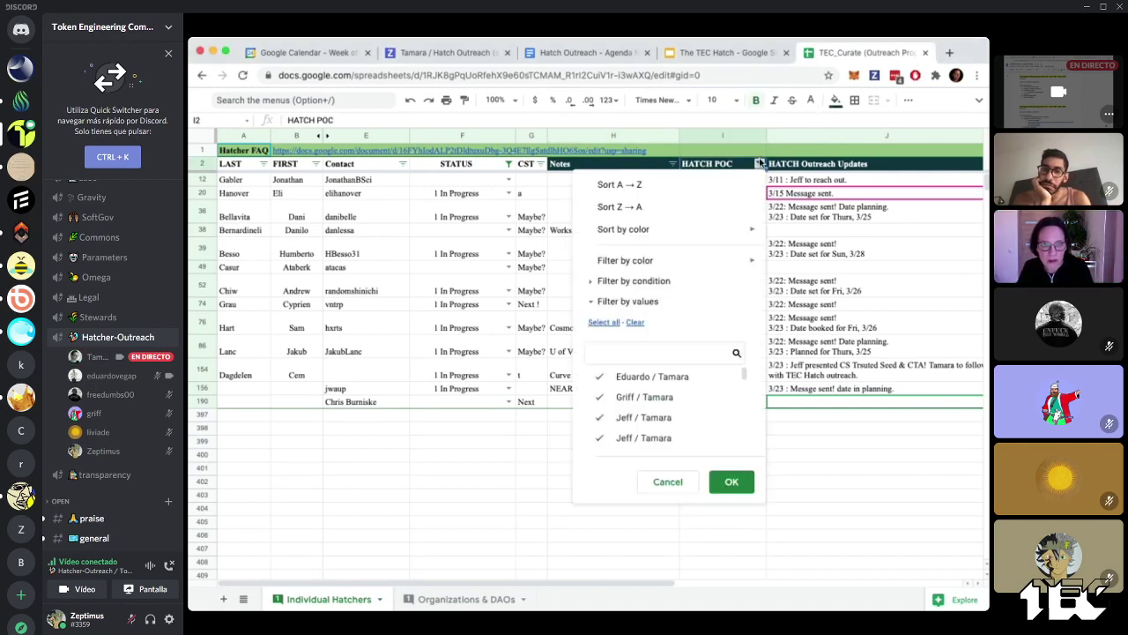
pyautogui.click(635, 322)
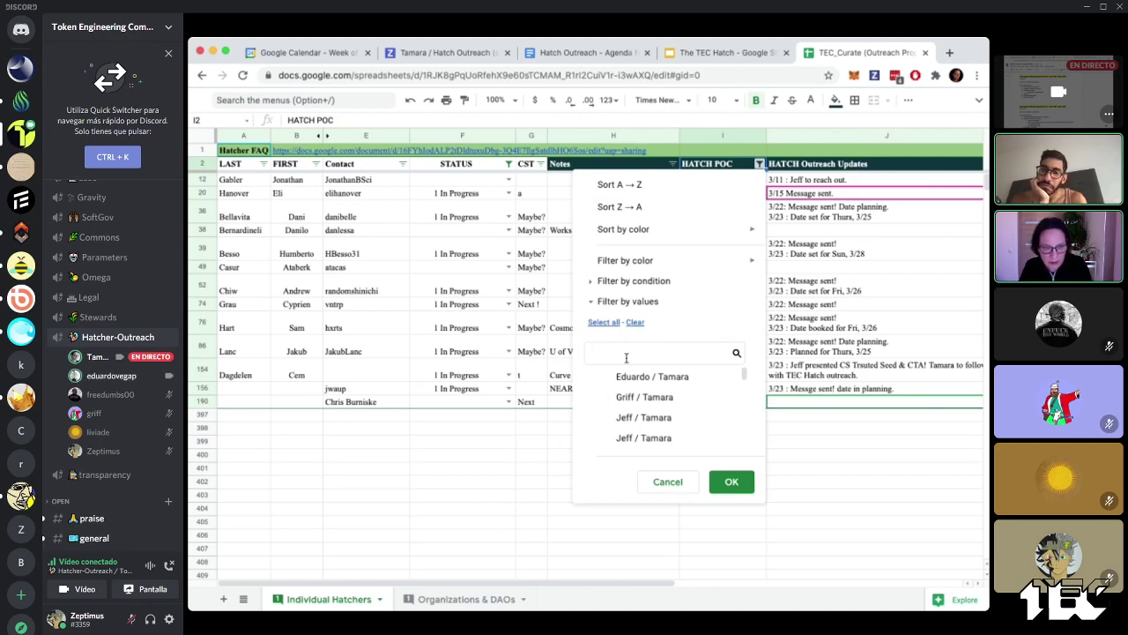
pyautogui.write('livia')
pyautogui.click(625, 380)
pyautogui.click(628, 397)
pyautogui.click(643, 417)
pyautogui.click(657, 436)
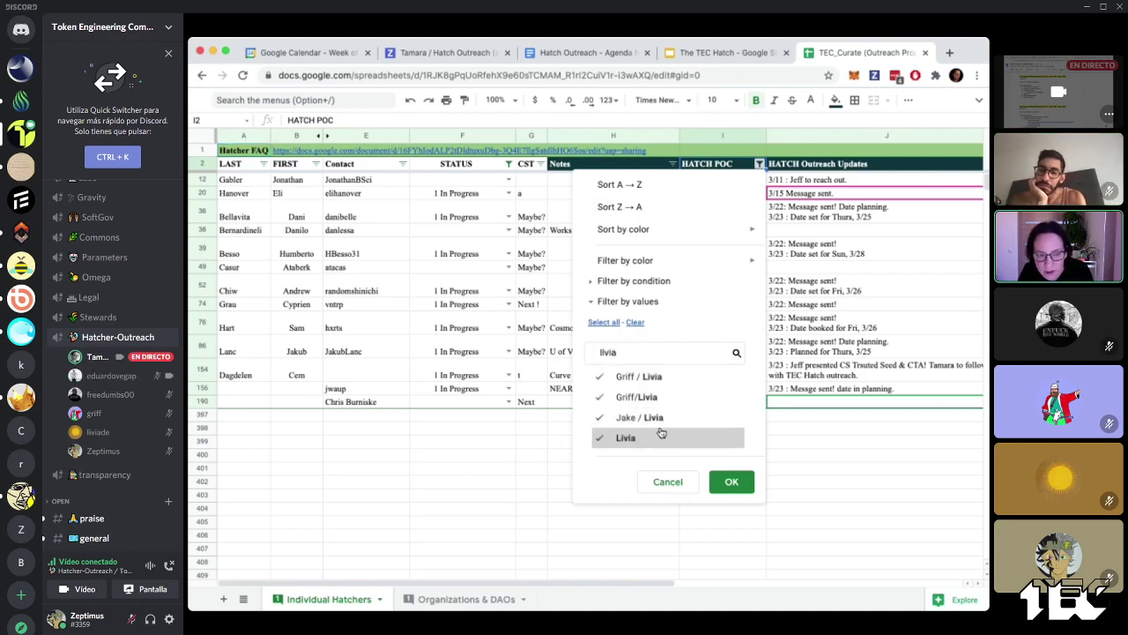
pyautogui.click(732, 481)
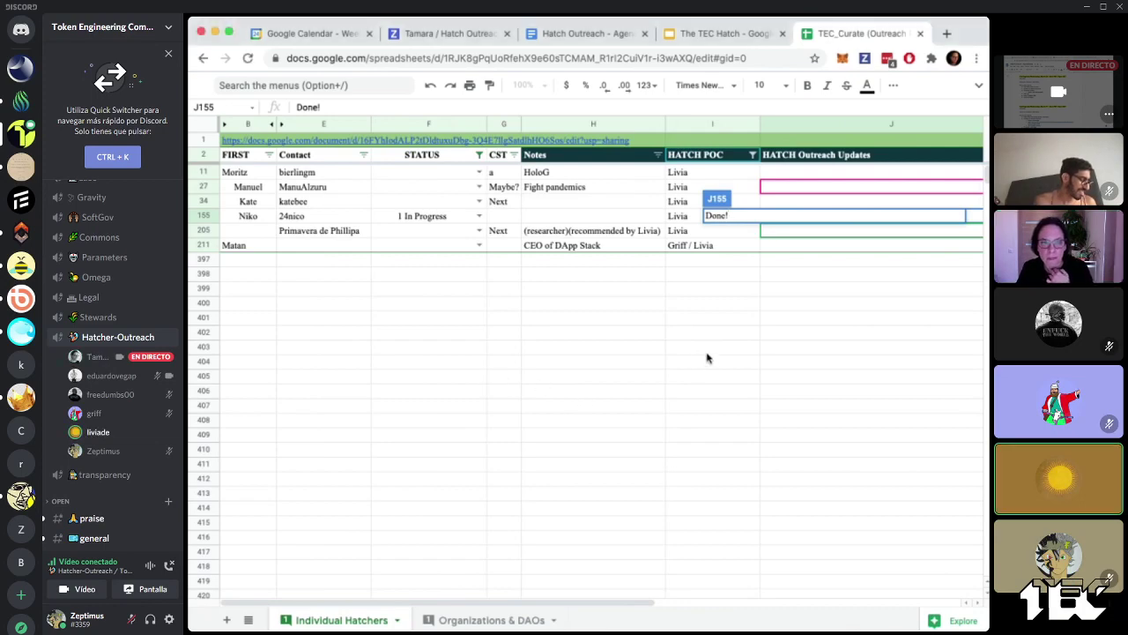
# - Change the HATCH POC filter to show only the rows assigned solely to the teammate handling the EthicHub contact
pyautogui.click(809, 304)
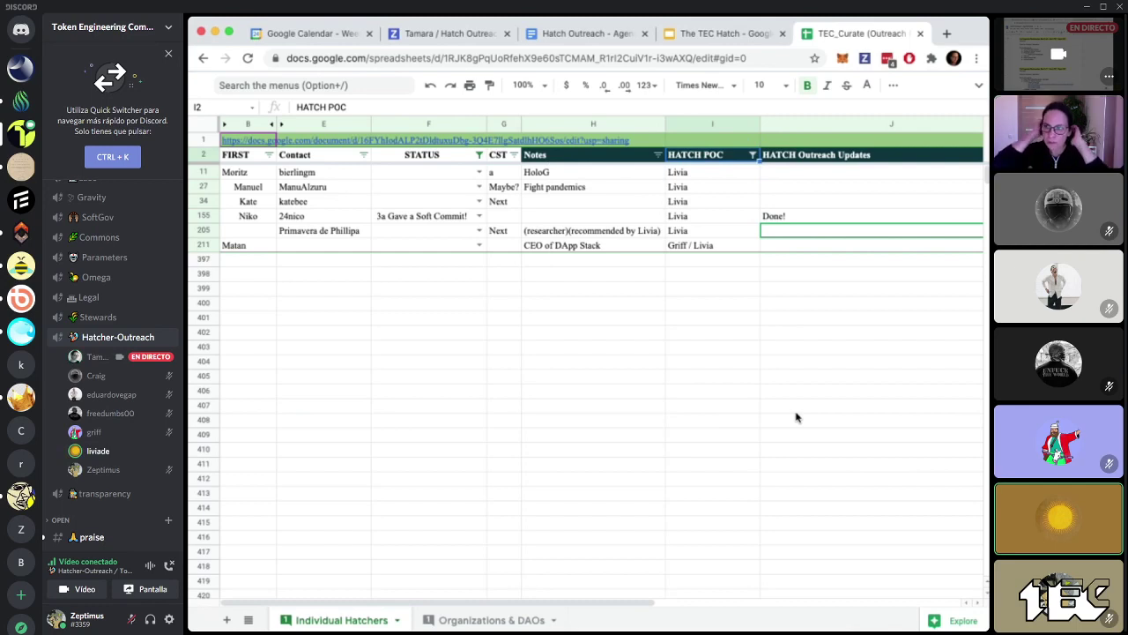
pyautogui.click(752, 155)
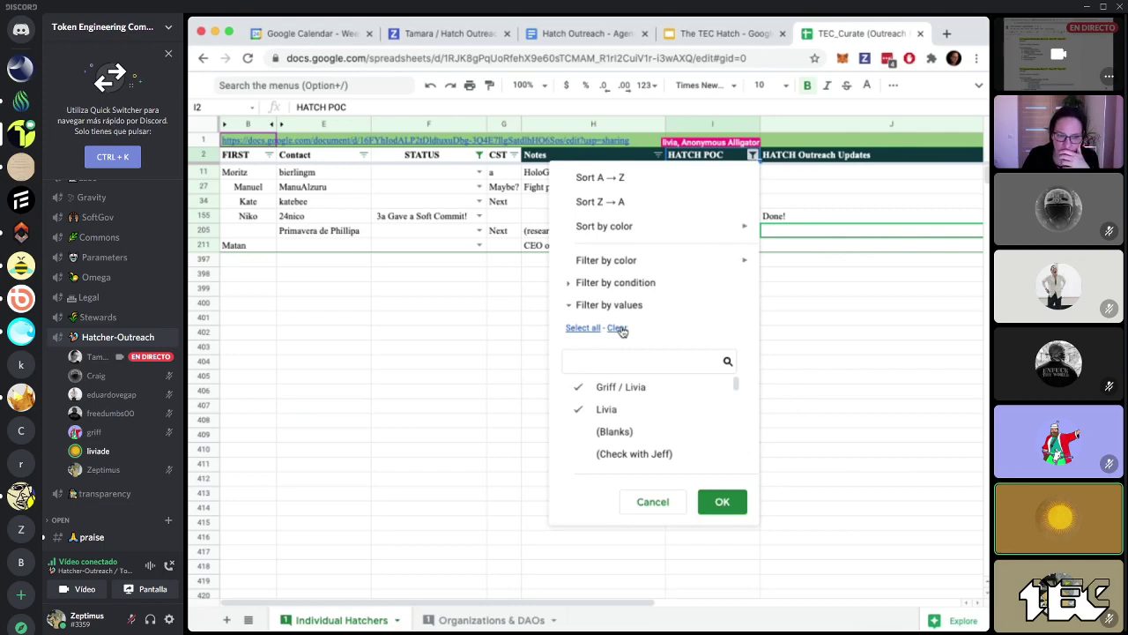
pyautogui.click(697, 303)
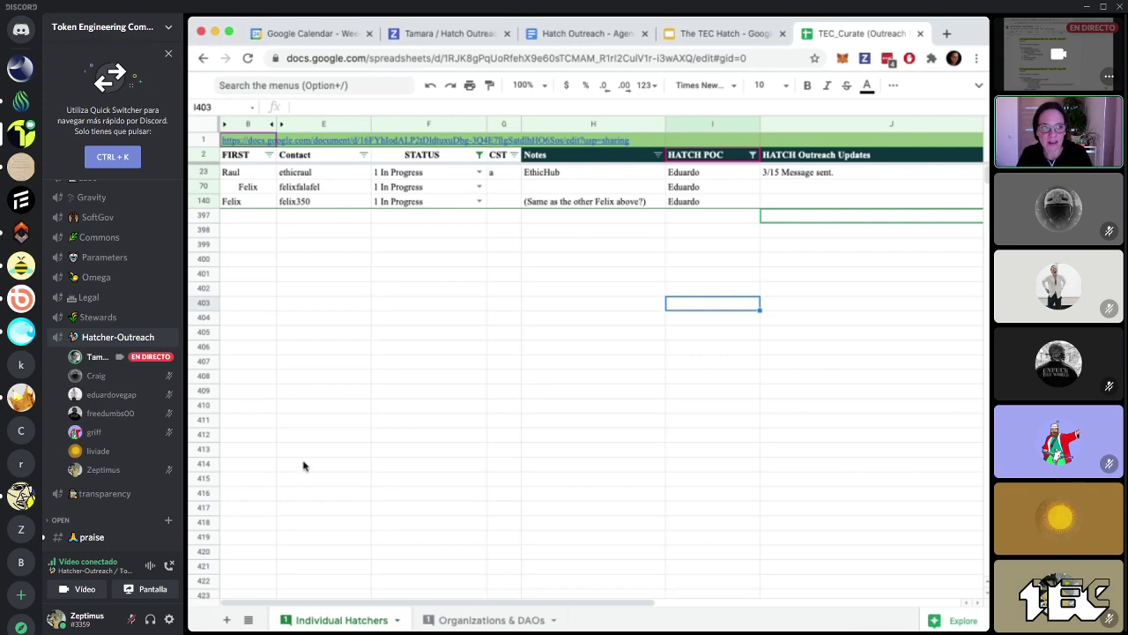
# - Reset the HATCH POC filter to include all values
pyautogui.click(753, 156)
pyautogui.click(617, 327)
pyautogui.click(583, 327)
pyautogui.click(722, 501)
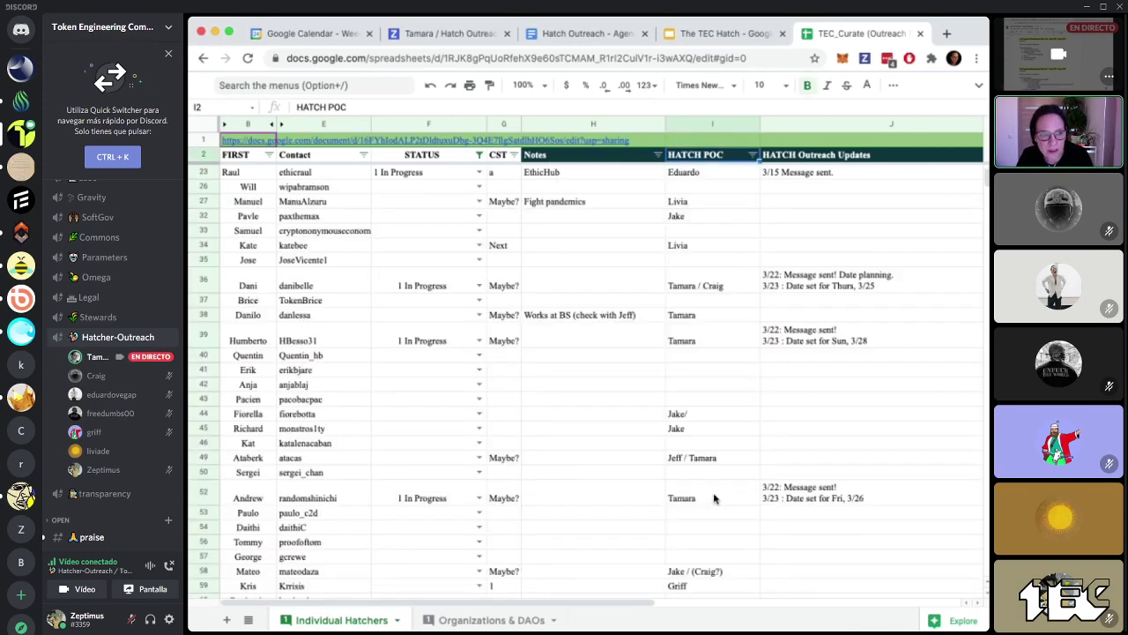
# - Look through the full contact list, examining the recommended people and the recommended groups sections
pyautogui.scroll(-10, 569, 403)
pyautogui.scroll(-7, 570, 404)
pyautogui.scroll(1, 573, 398)
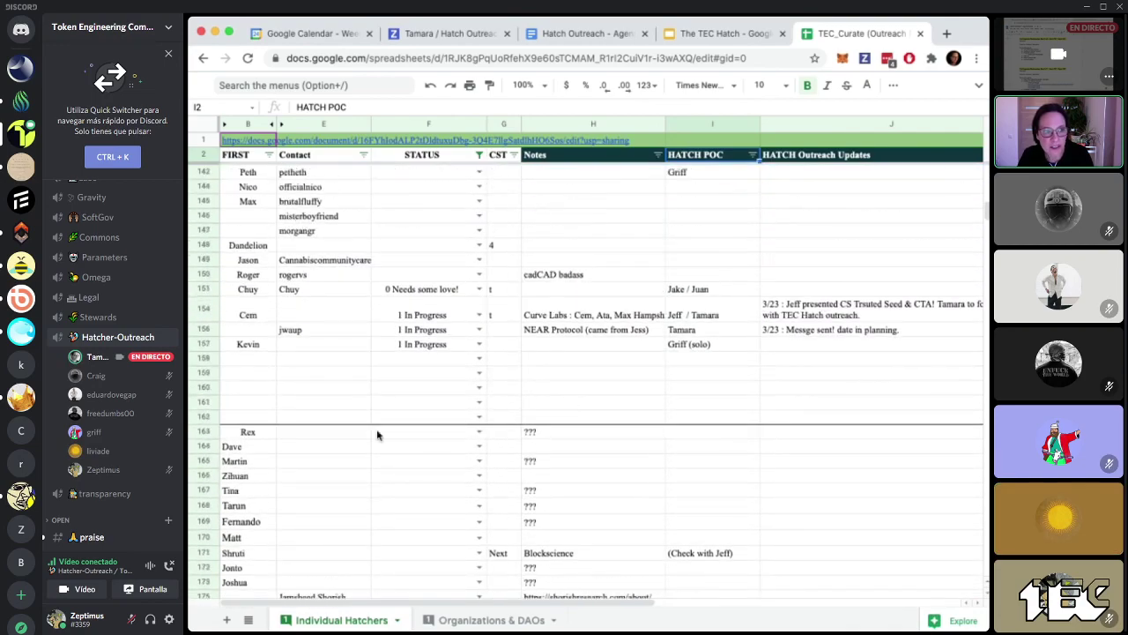
pyautogui.scroll(1, 455, 507)
pyautogui.scroll(-3, 457, 506)
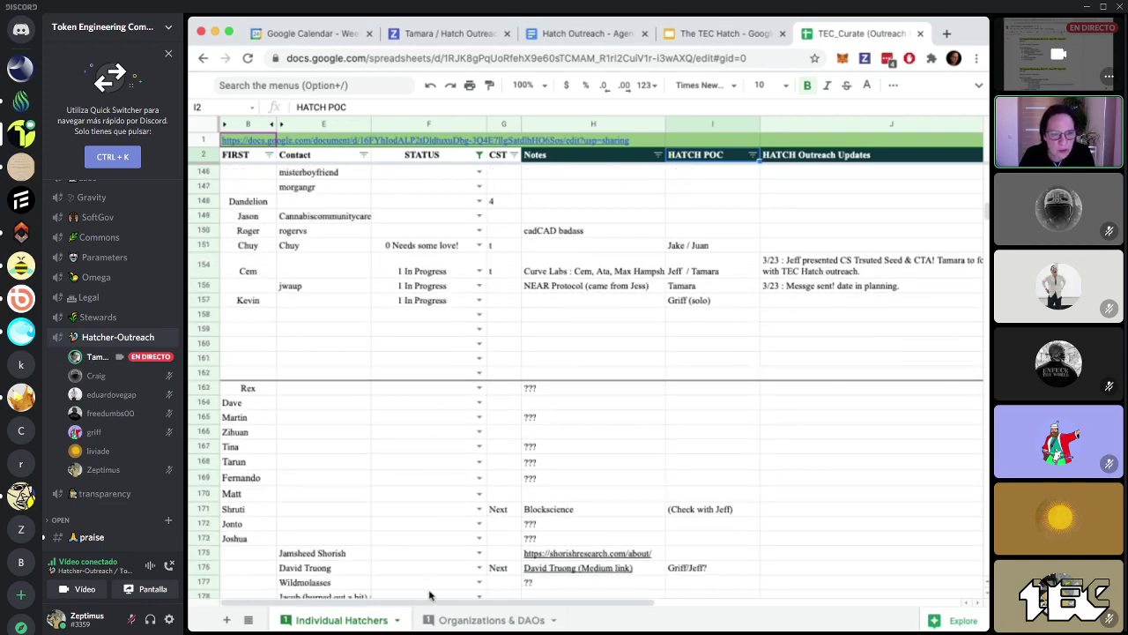
pyautogui.scroll(-10, 448, 504)
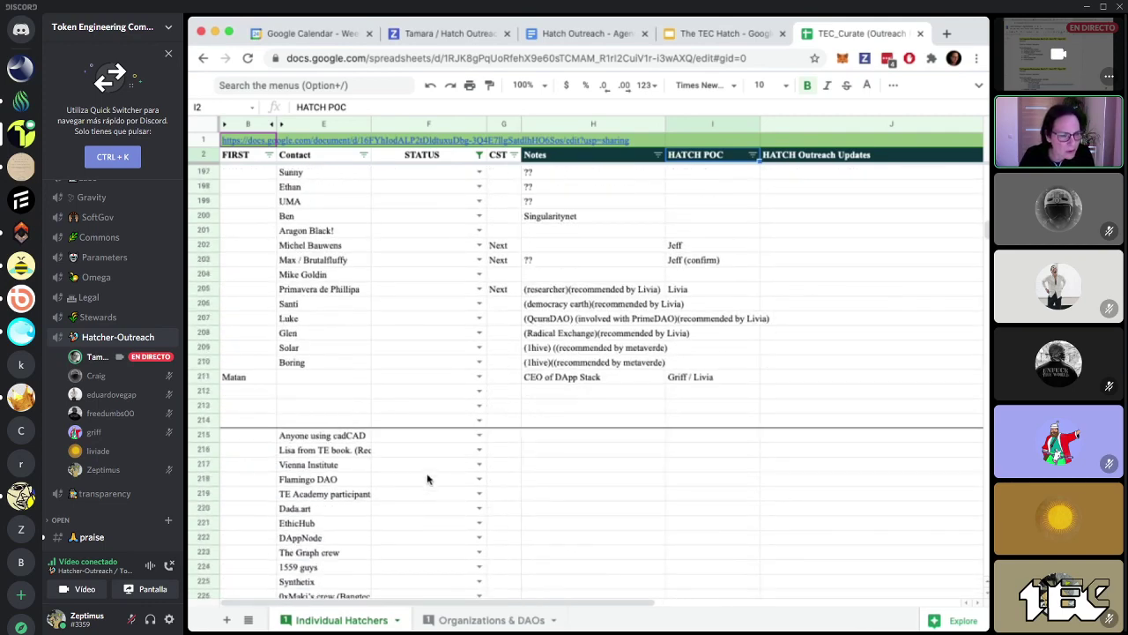
pyautogui.scroll(1, 358, 455)
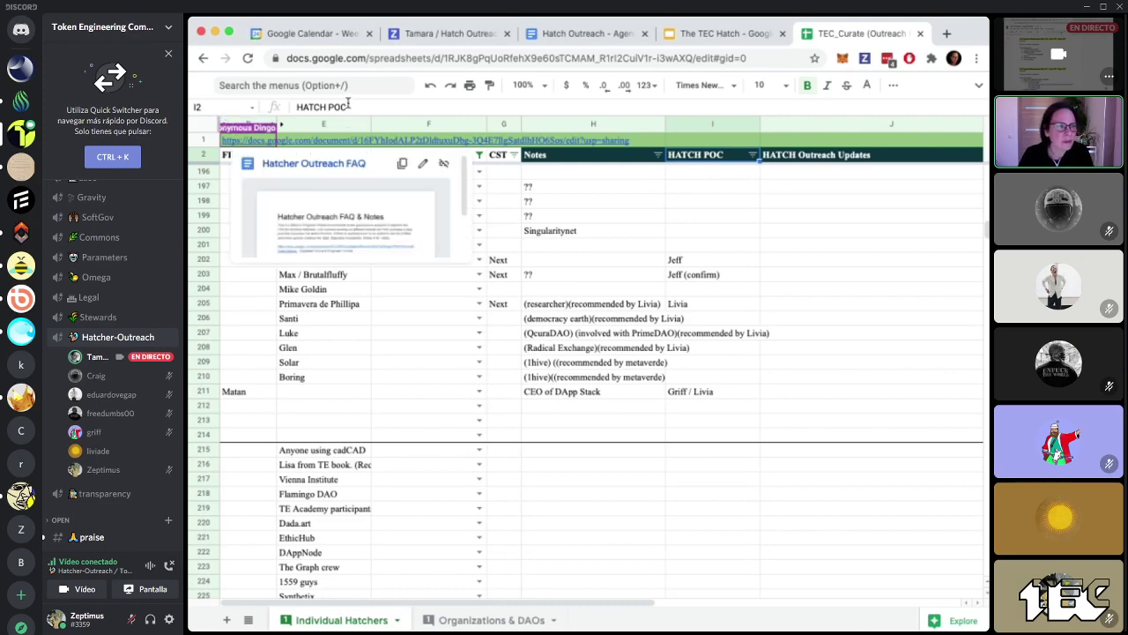
pyautogui.click(257, 320)
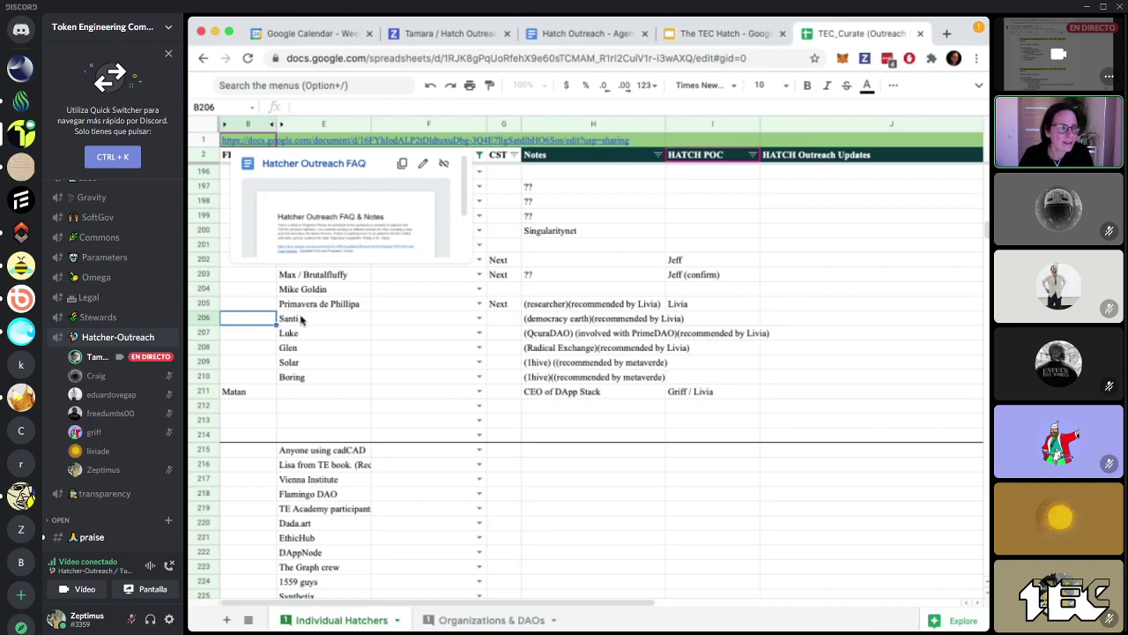
pyautogui.scroll(5, 224, 125)
# - Unhide column A and move the heading "These are the groups or organizations recommended to reach out to" from A214 to B214
pyautogui.click(225, 125)
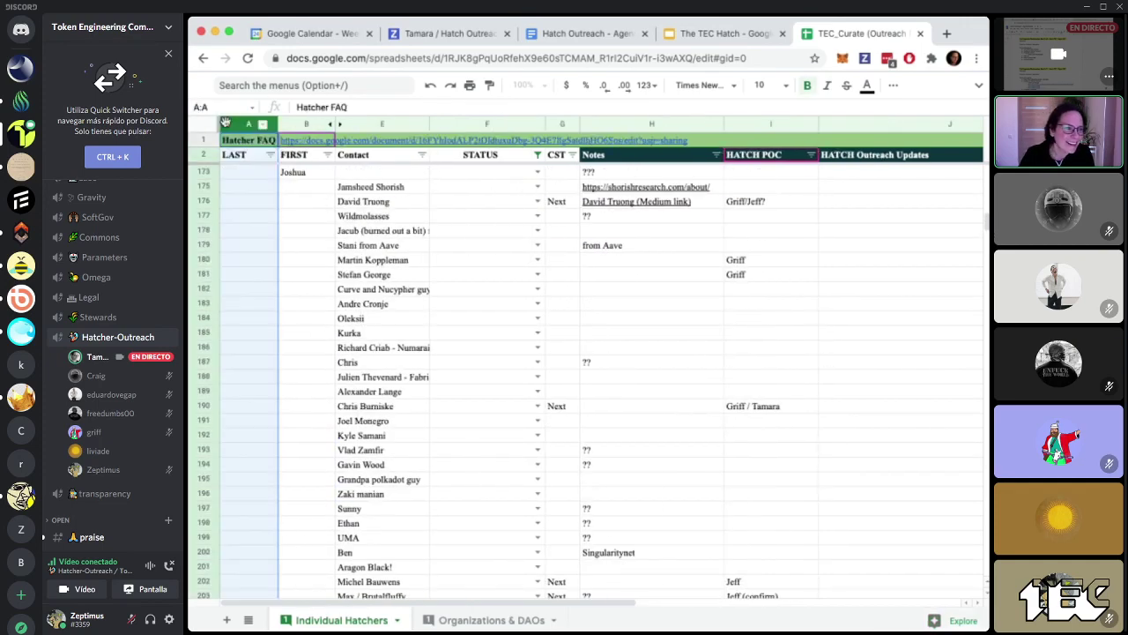
pyautogui.scroll(-5, 262, 335)
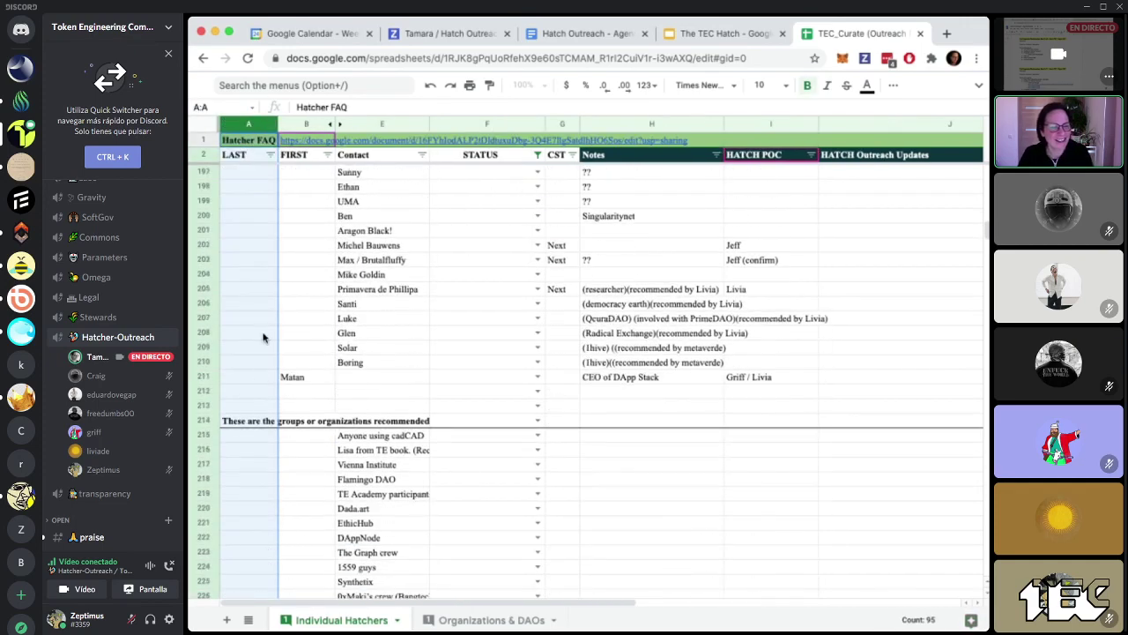
pyautogui.click(245, 426)
pyautogui.click(300, 427)
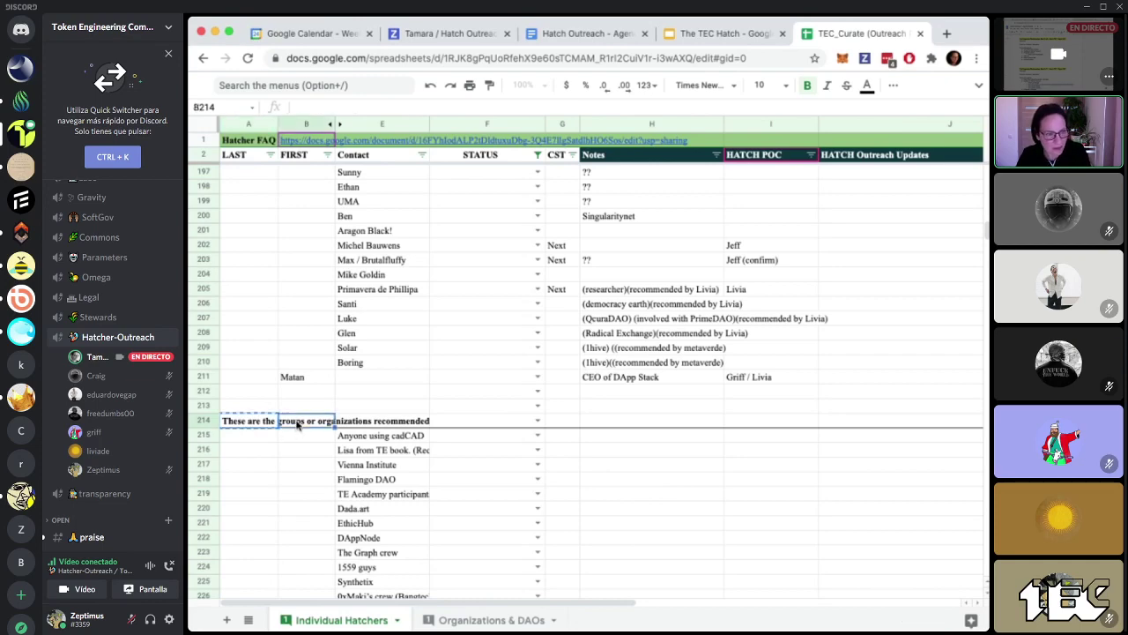
pyautogui.write('These are the groups or organizations recommended to reach out to')
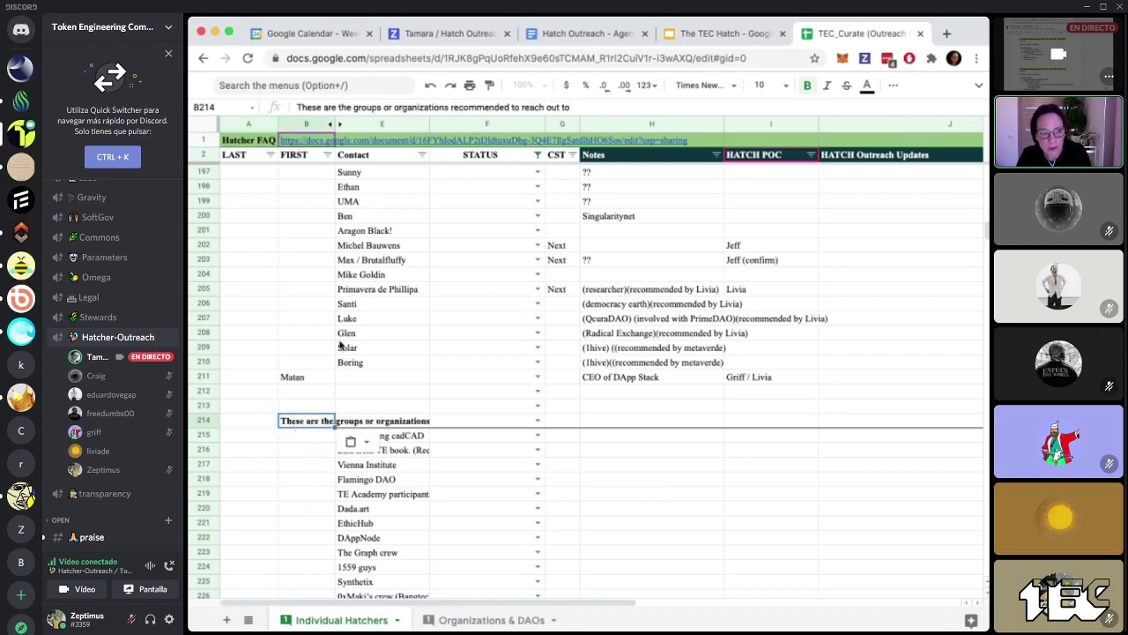
pyautogui.scroll(8, 291, 326)
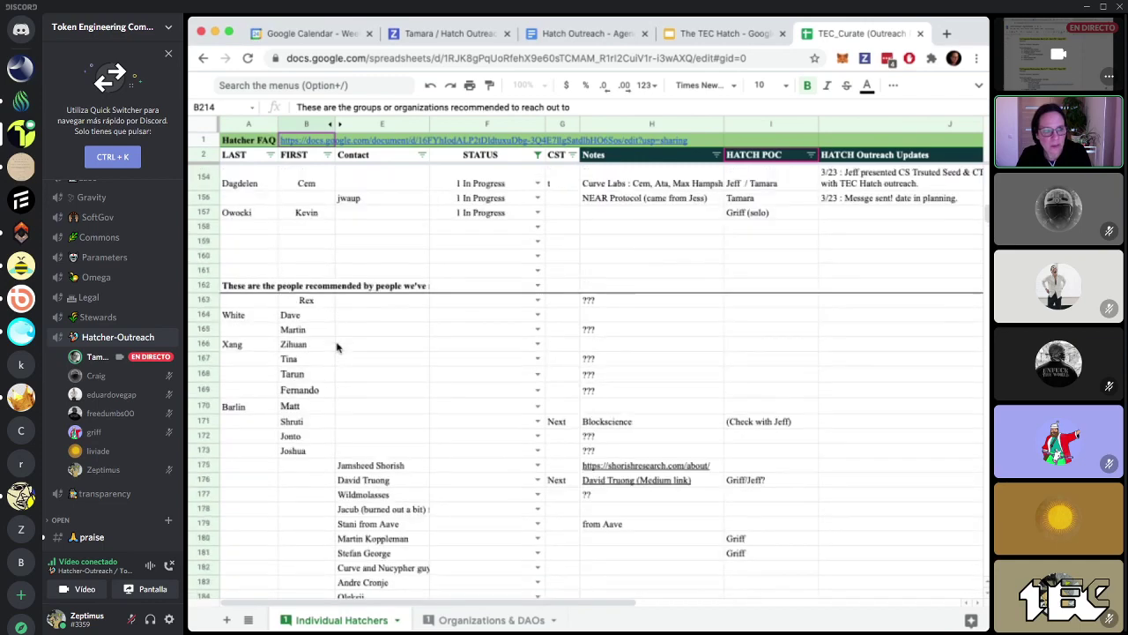
# - Move the heading "These are the people recommended by people we've reached out to" from A162 to B162 and hide column A
pyautogui.click(240, 301)
pyautogui.hotkey('ctrl', 'x')
pyautogui.click(287, 304)
pyautogui.hotkey('ctrl', 'v')
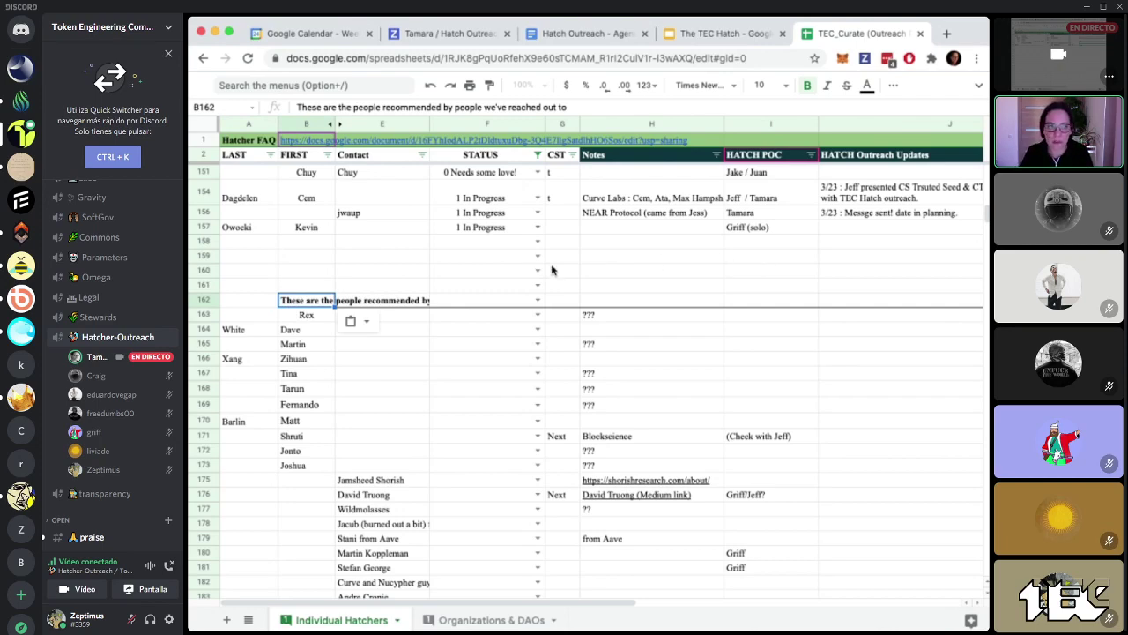
pyautogui.click(253, 123)
pyautogui.rightClick(253, 125)
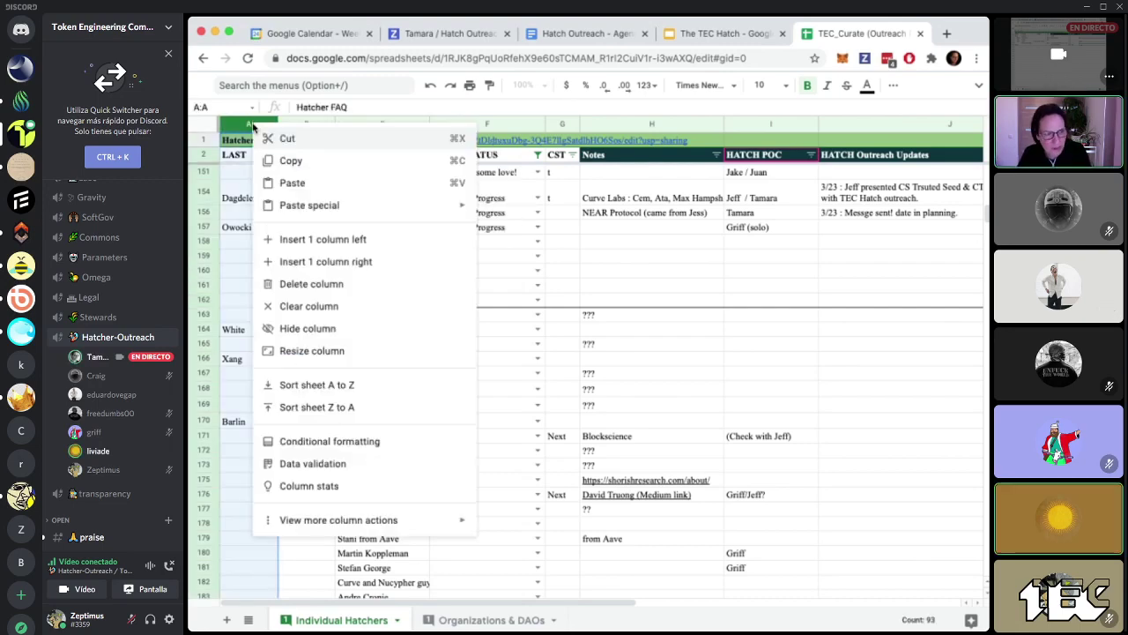
pyautogui.click(305, 329)
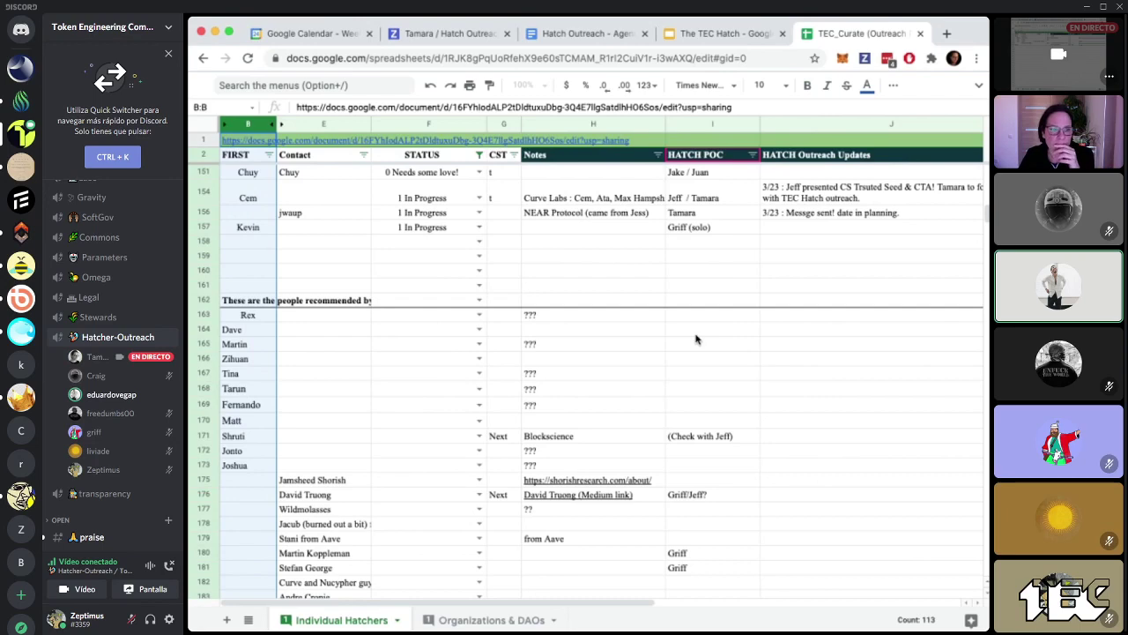
# - Look through the recommended people and the recommended groups or organizations, including the group entries in E215:E229
pyautogui.scroll(-3, 619, 441)
pyautogui.click(620, 440)
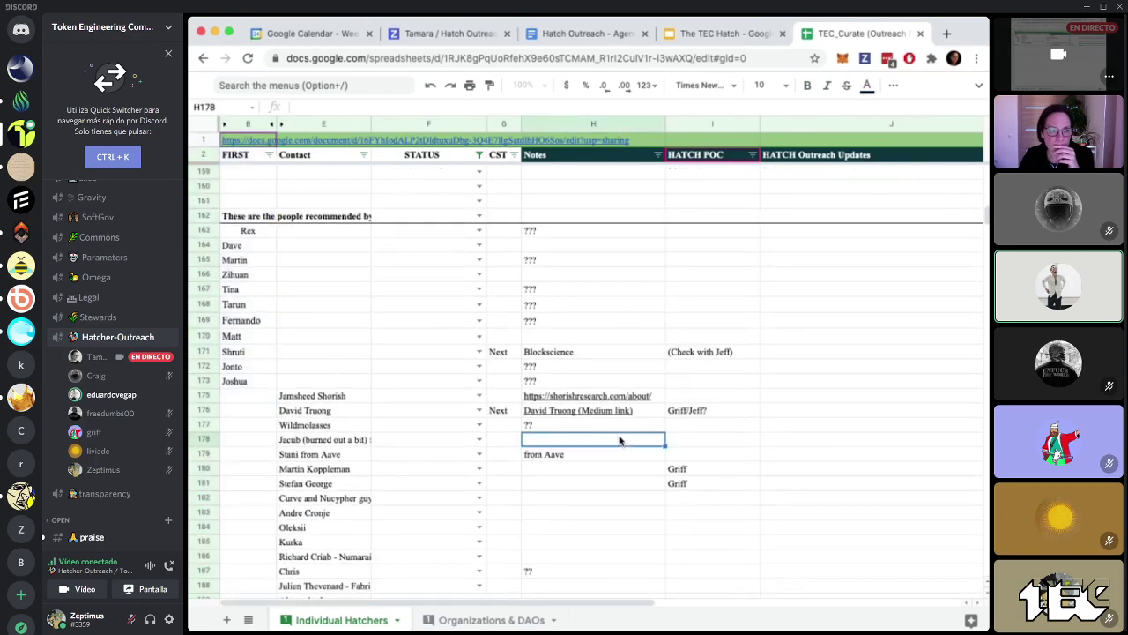
pyautogui.scroll(-4, 619, 441)
pyautogui.scroll(-10, 620, 441)
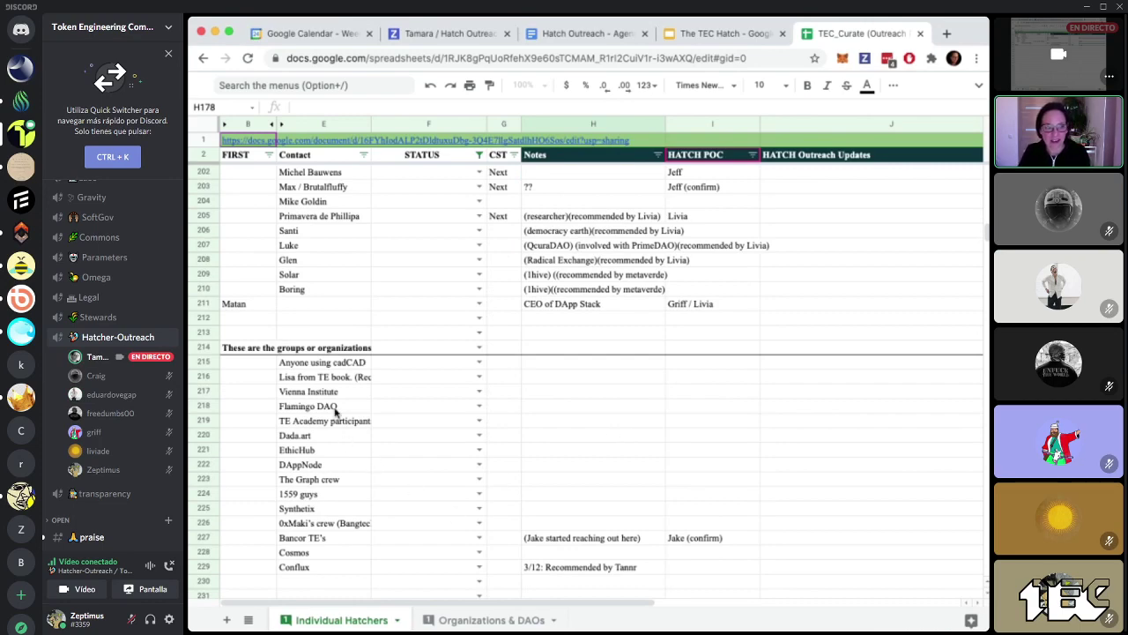
pyautogui.moveTo(331, 363); pyautogui.dragTo(330, 568)
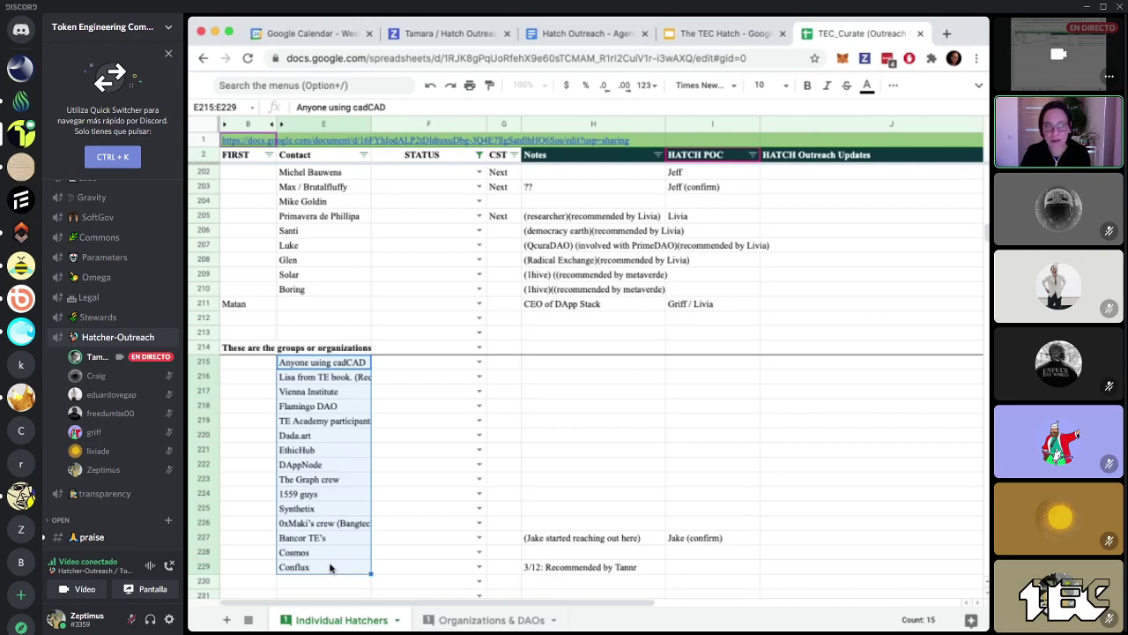
pyautogui.scroll(7, 544, 492)
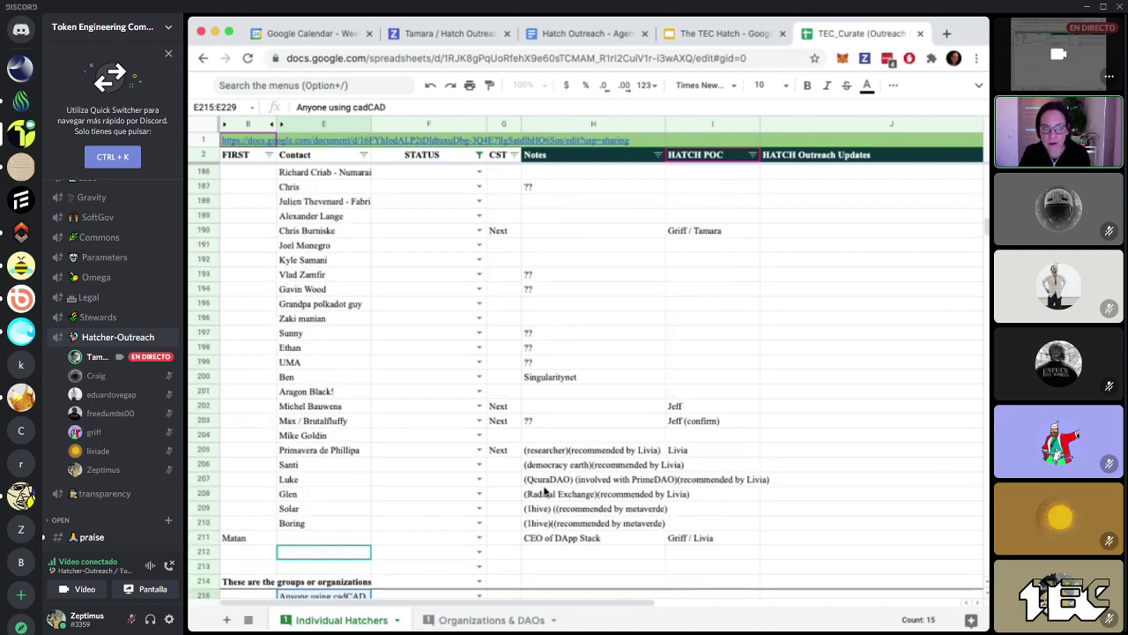
pyautogui.scroll(3, 544, 492)
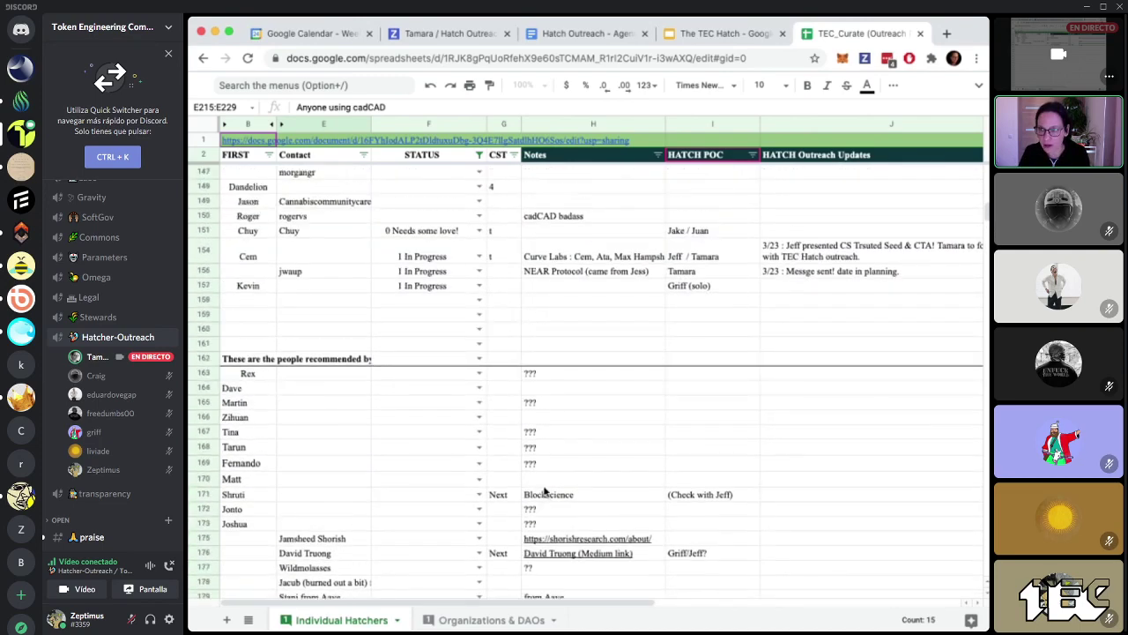
pyautogui.scroll(1, 544, 492)
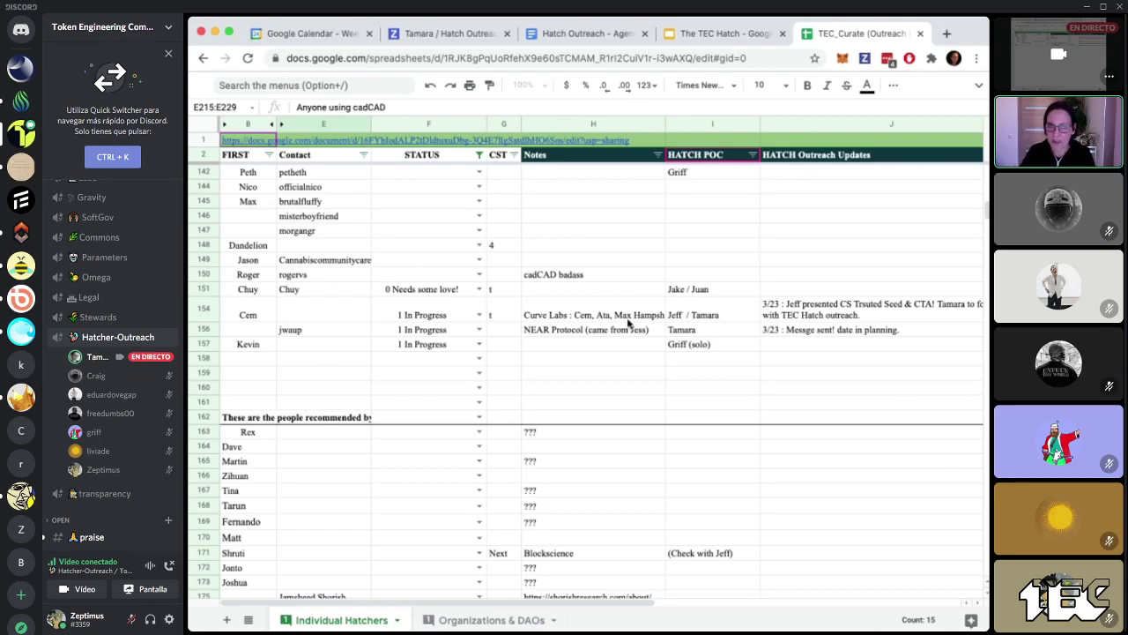
# - Switch to The TEC Hatch presentation and examine the resource links on slide 13, "All the links you need"
pyautogui.click(725, 34)
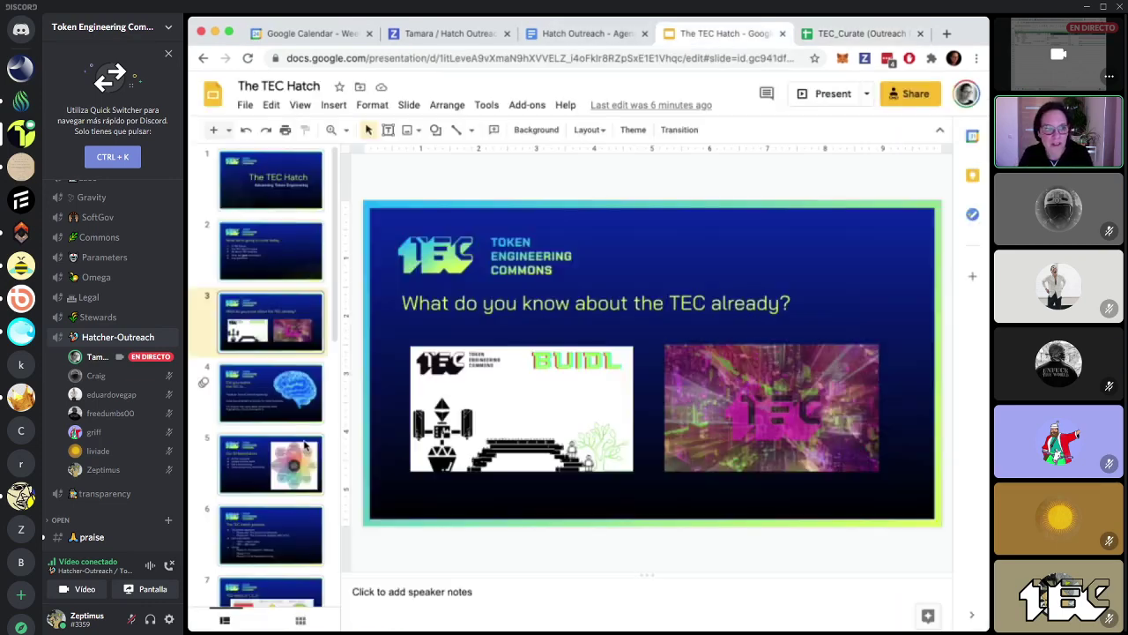
pyautogui.scroll(-7, 305, 447)
pyautogui.click(291, 444)
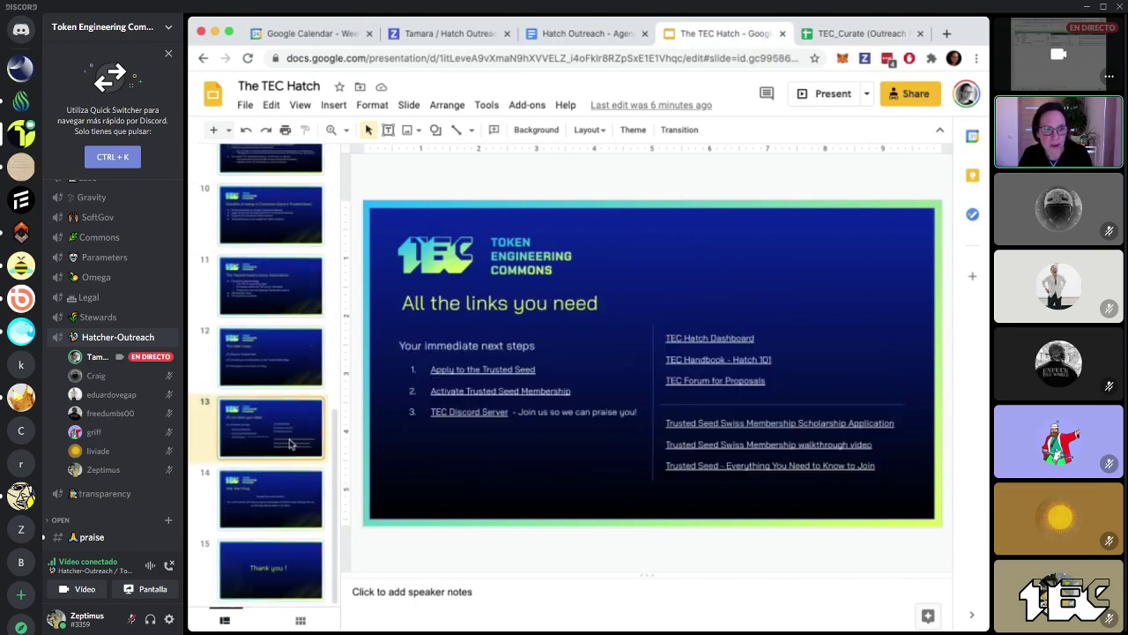
pyautogui.click(734, 468)
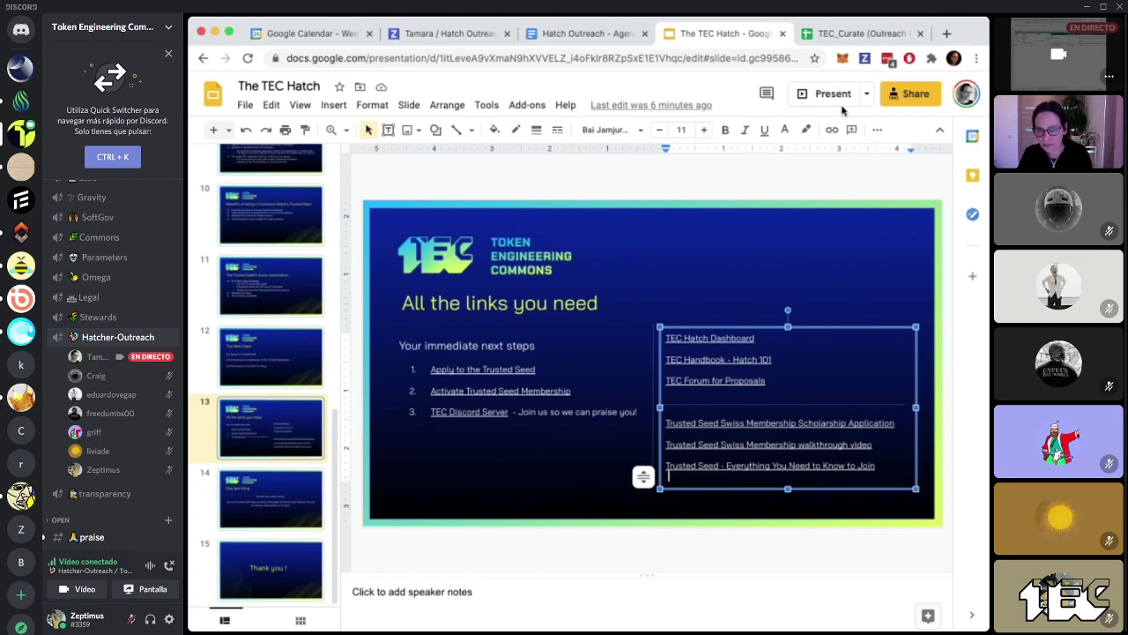
# - Return to the outreach spreadsheet and read the Hatch outreach update for the Curve Labs contact in J154 and the rows above
pyautogui.click(839, 35)
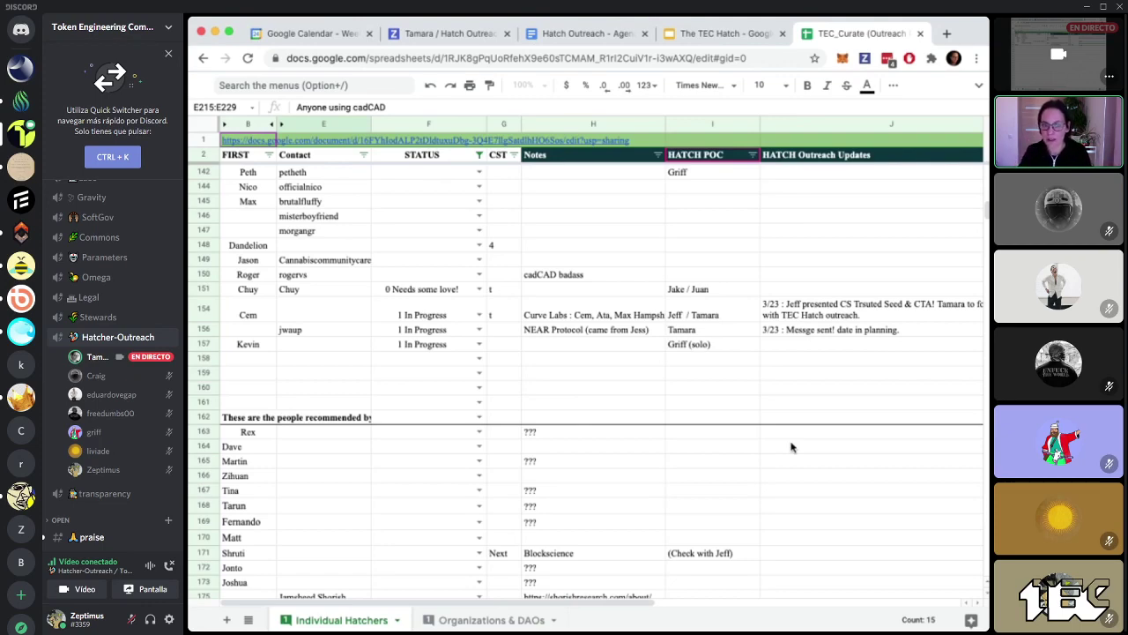
pyautogui.click(867, 319)
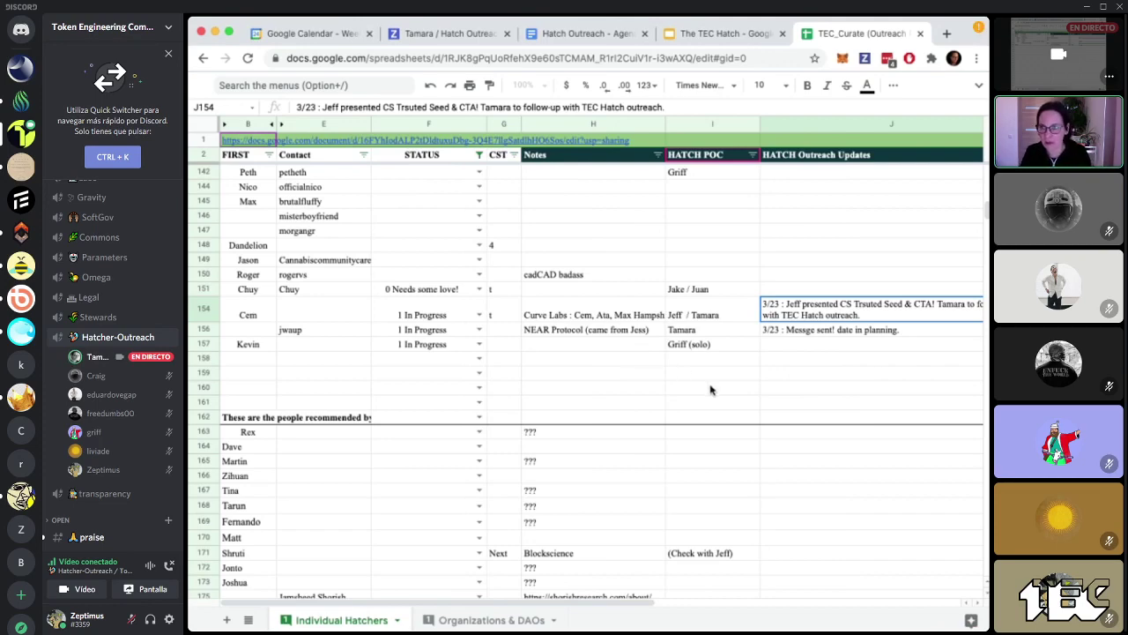
pyautogui.scroll(1, 711, 389)
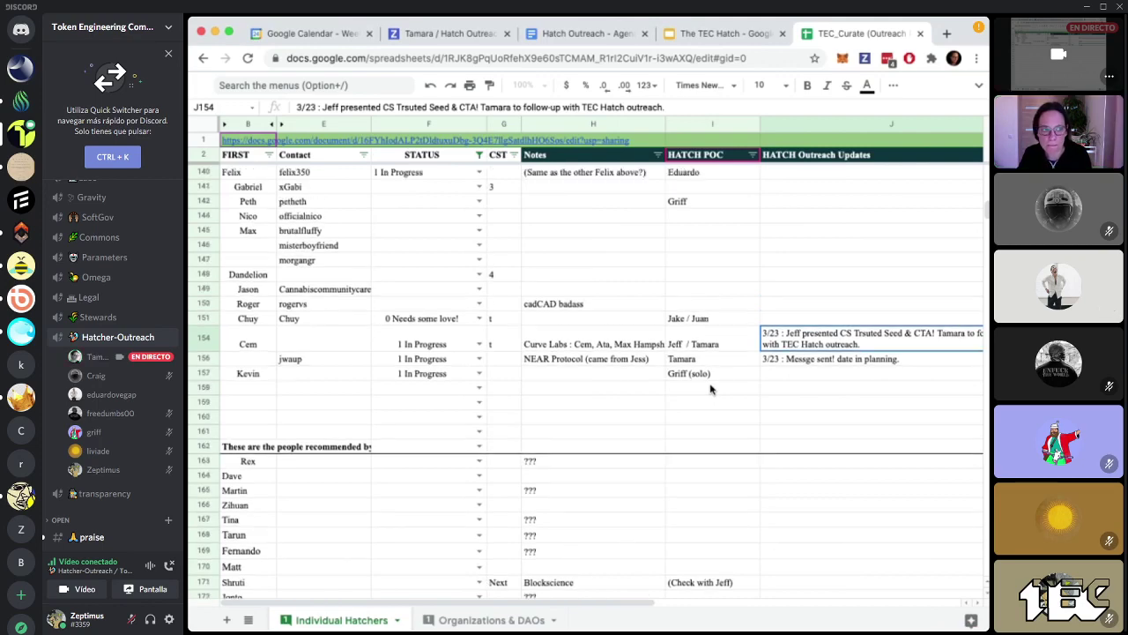
pyautogui.scroll(2, 712, 388)
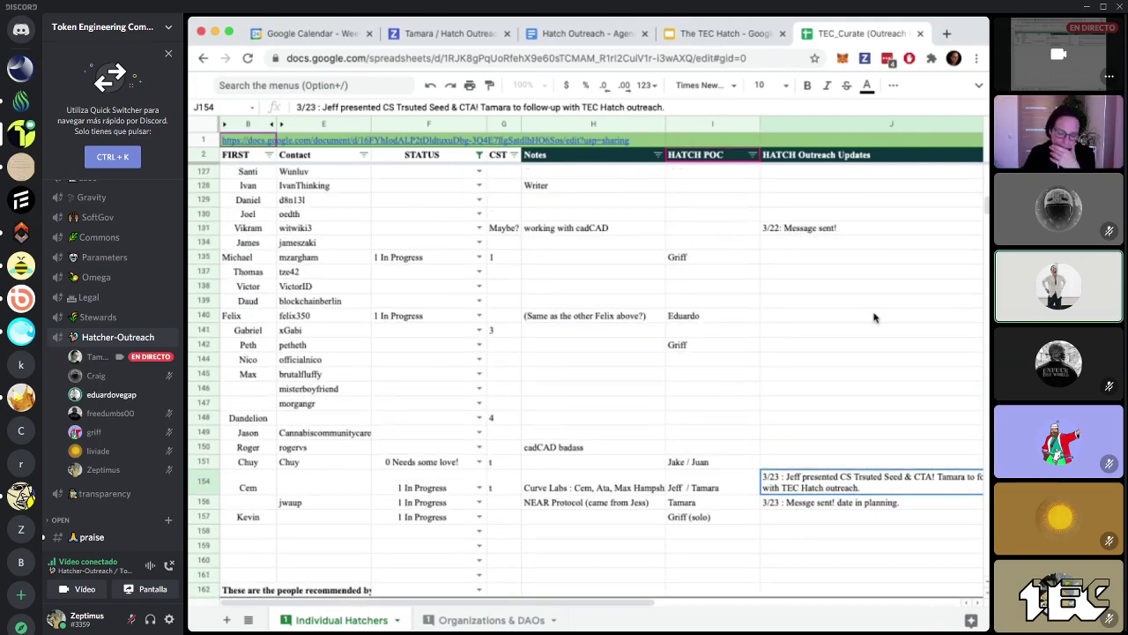
# - Filter the HATCH POC column to every value naming the teammate who started reaching out to Bancor TE's, including shared assignments
pyautogui.click(752, 155)
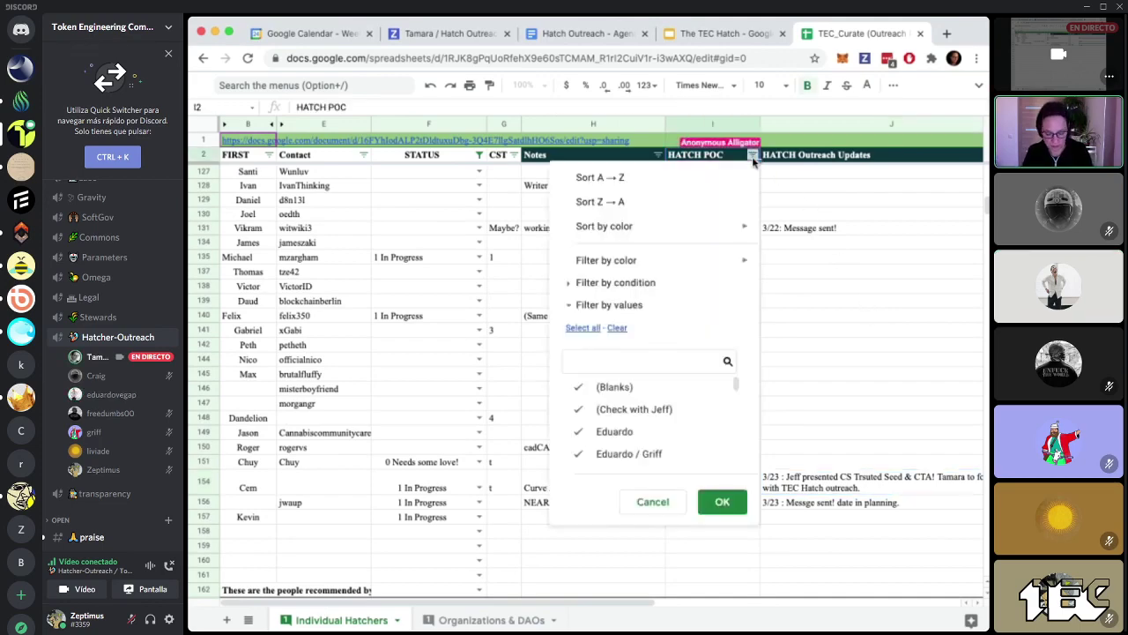
pyautogui.click(616, 327)
pyautogui.click(626, 368)
pyautogui.write('jake')
pyautogui.click(606, 387)
pyautogui.click(608, 409)
pyautogui.click(607, 431)
pyautogui.click(607, 453)
pyautogui.scroll(-1, 666, 448)
pyautogui.click(659, 455)
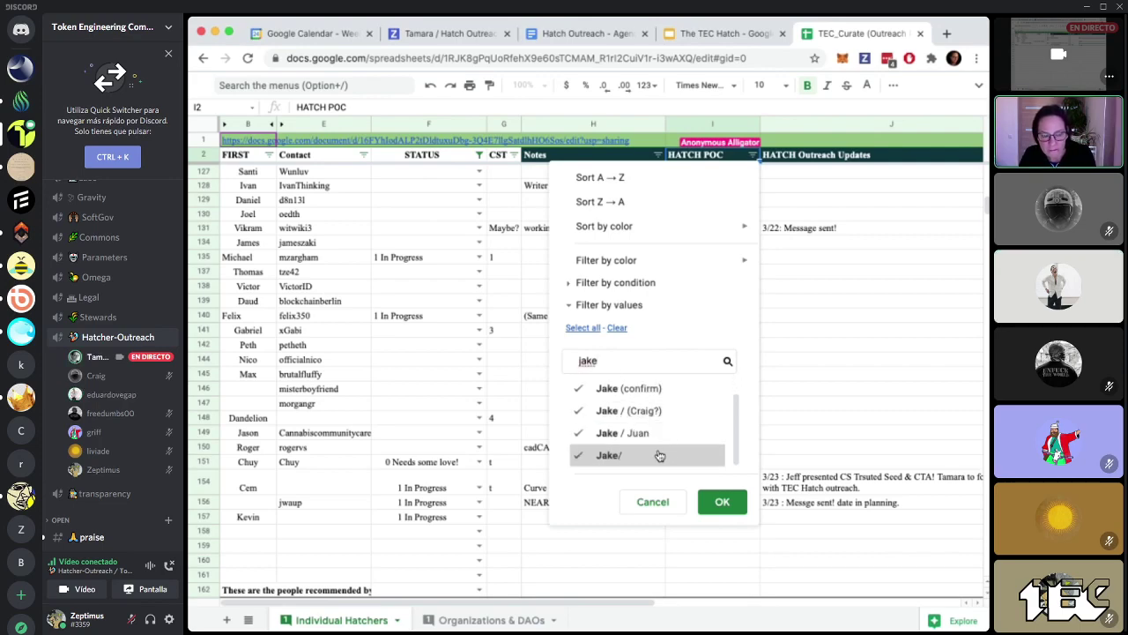
pyautogui.click(722, 502)
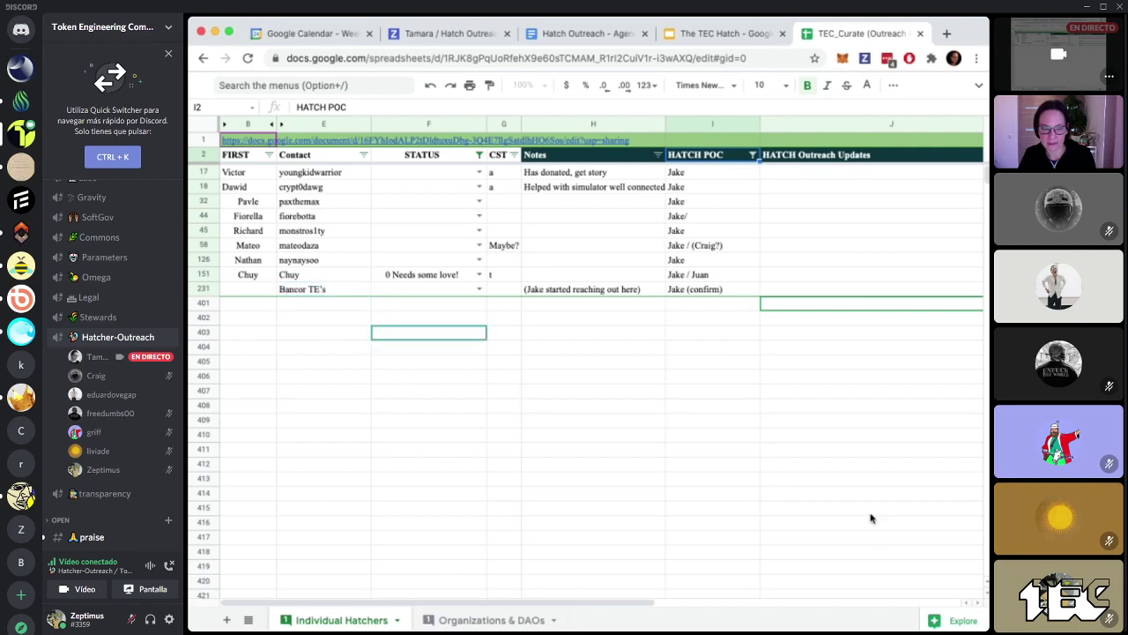
# - Change the HATCH POC filter to every value naming the teammate who handles the EthicHub contact, including shared assignments
pyautogui.click(753, 155)
pyautogui.click(617, 328)
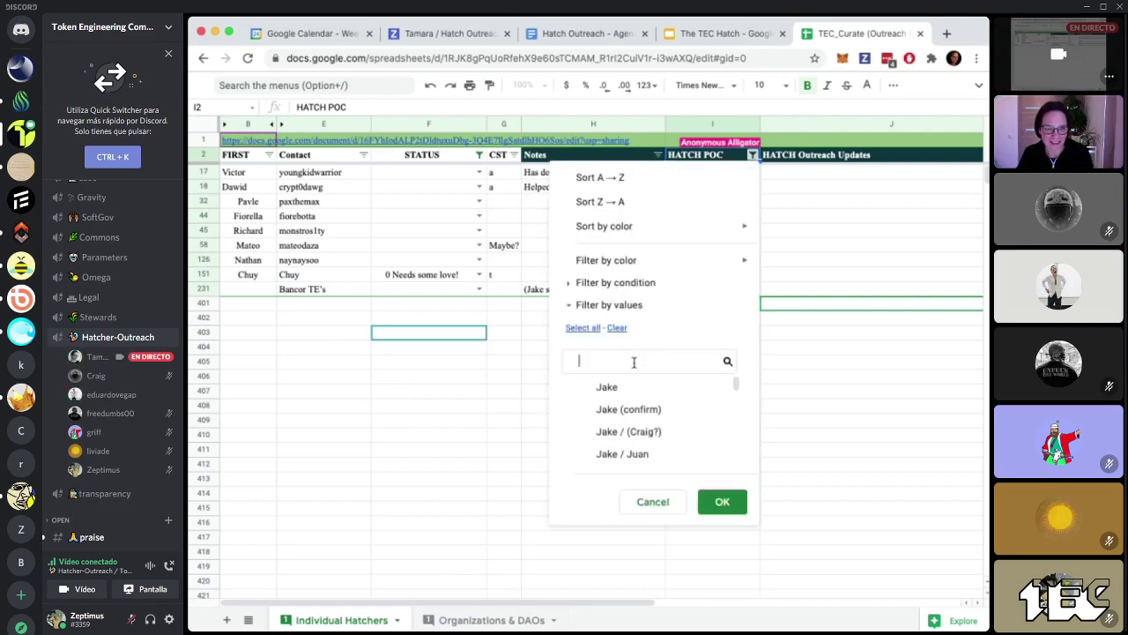
pyautogui.write('edu')
pyautogui.click(617, 389)
pyautogui.click(617, 409)
pyautogui.click(617, 432)
pyautogui.click(619, 454)
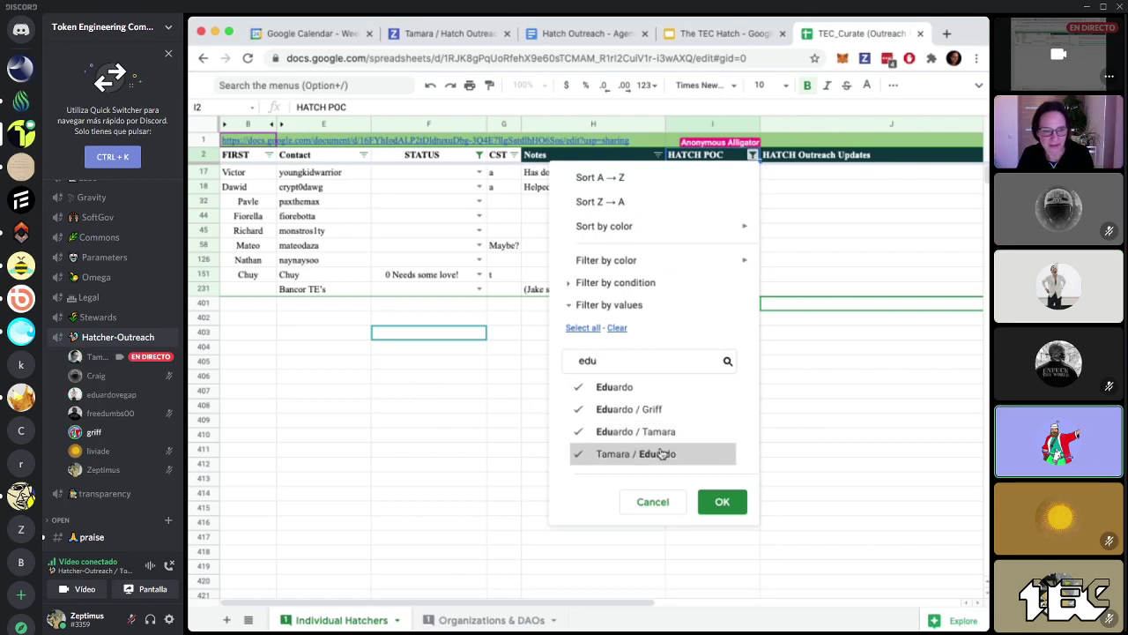
pyautogui.click(721, 503)
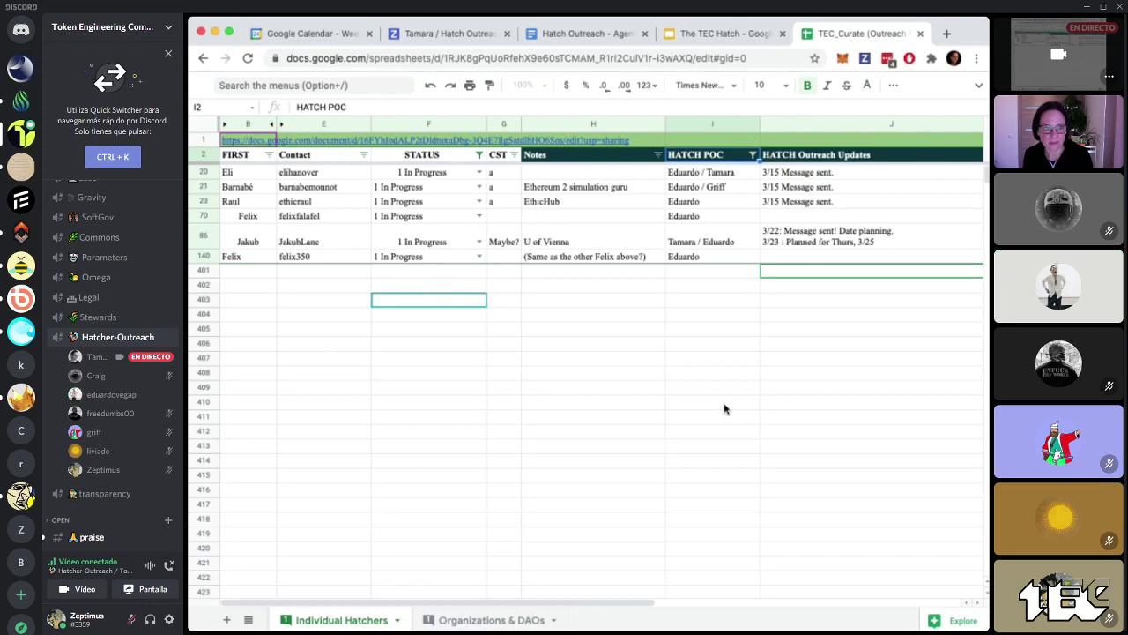
# - Compare the contact handles in E70 and E140 to check whether both rows refer to the same person
pyautogui.click(311, 261)
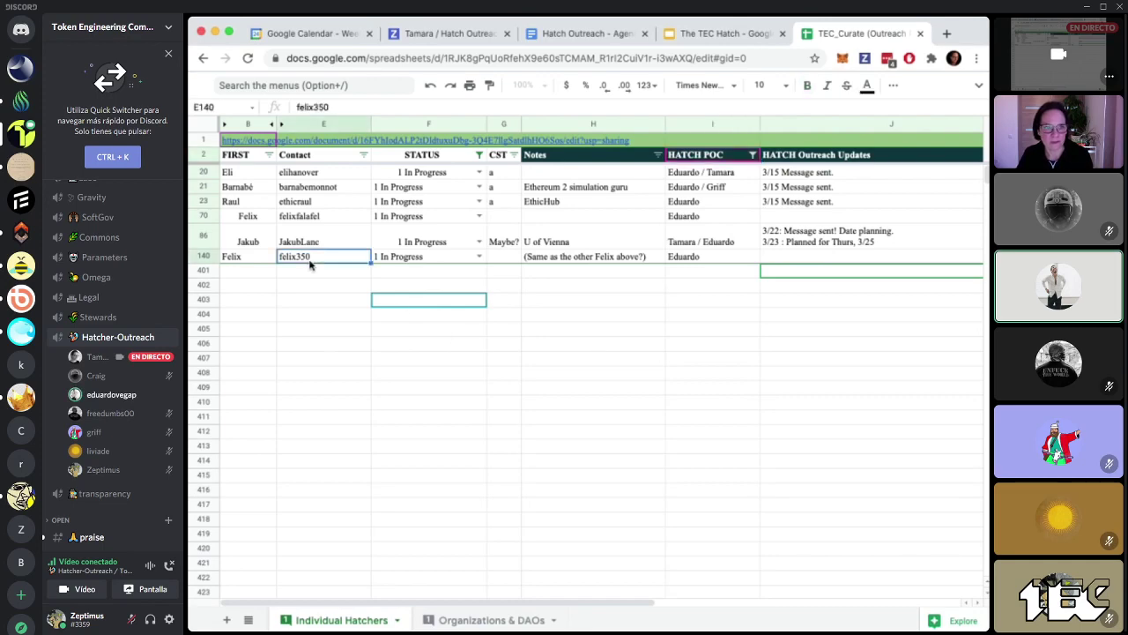
pyautogui.click(322, 216)
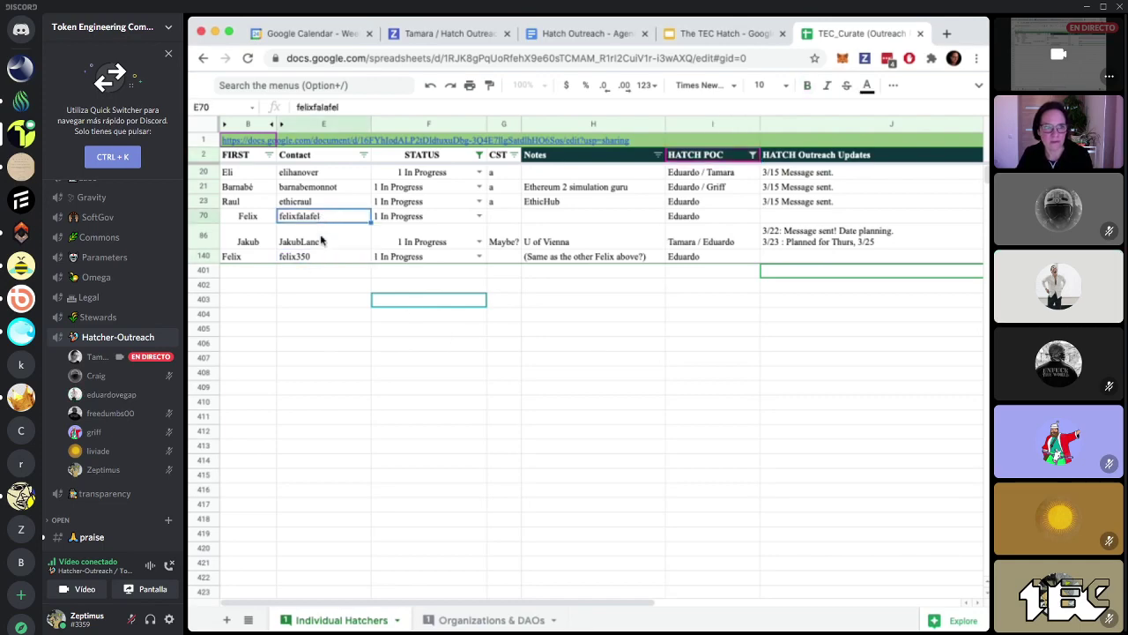
pyautogui.click(322, 256)
pyautogui.click(327, 222)
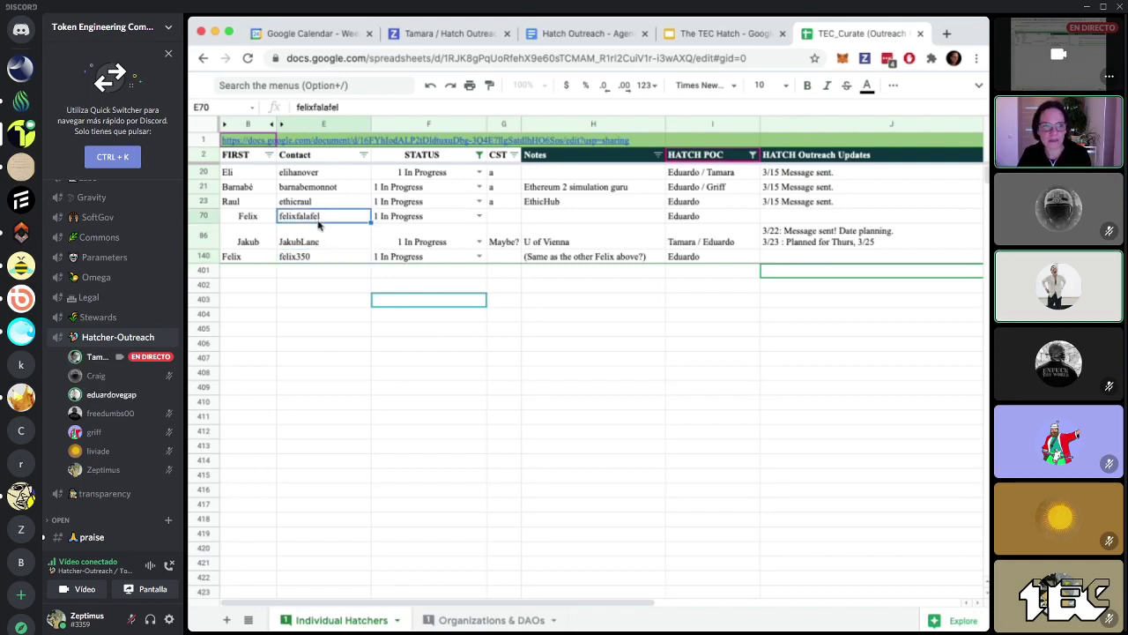
pyautogui.click(327, 262)
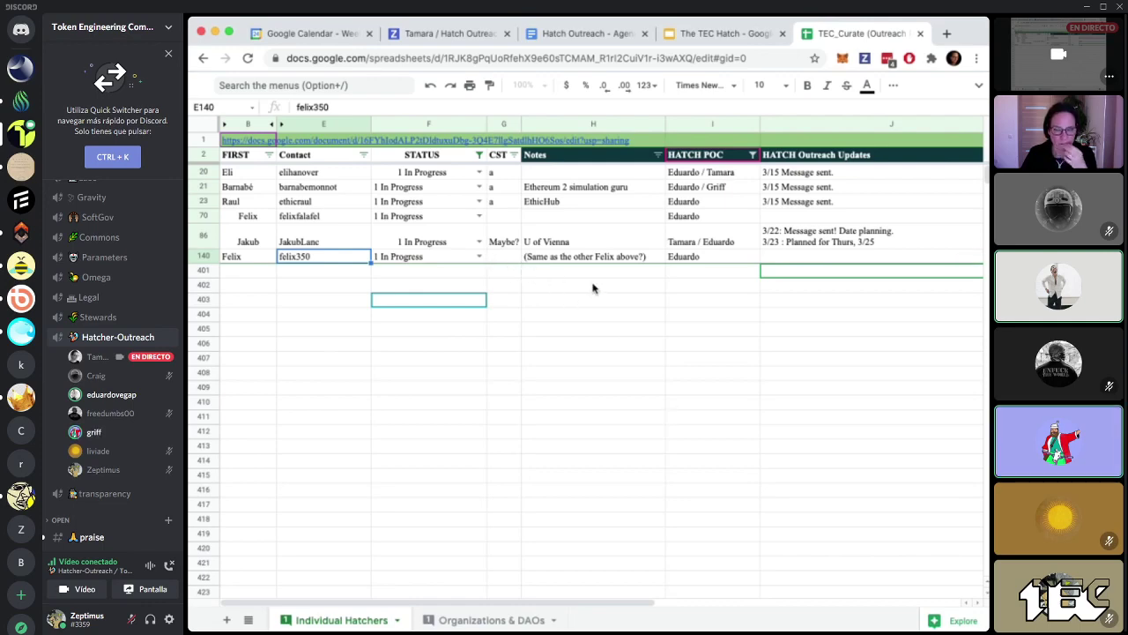
# - Unhide column A to compare the last-name entries of rows 70 and 140, and hide the column again
pyautogui.click(355, 302)
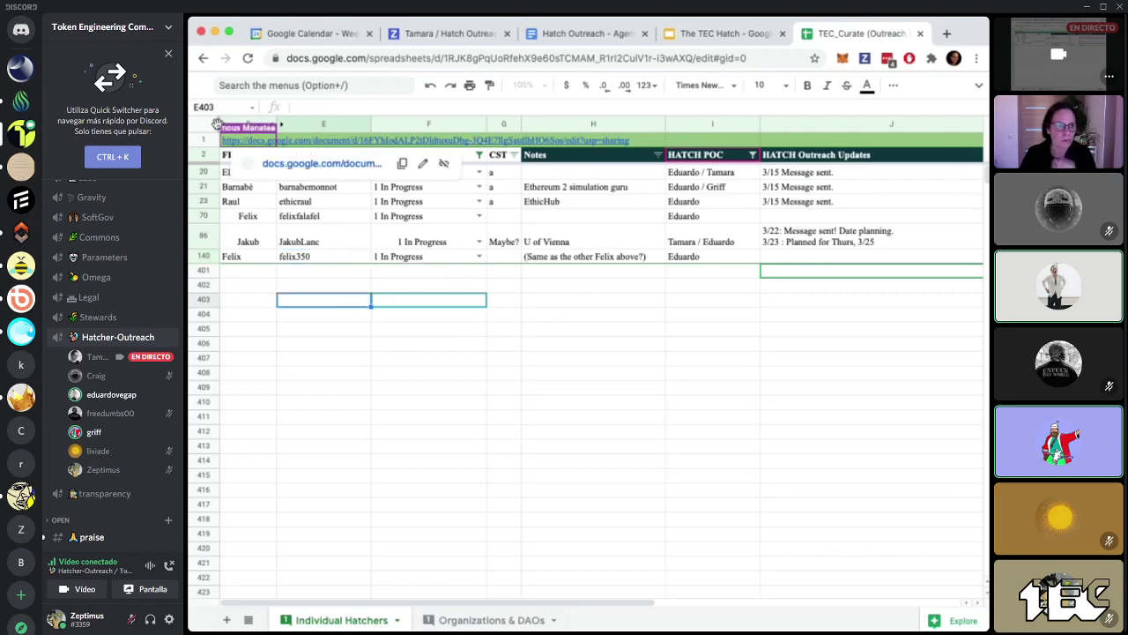
pyautogui.click(338, 431)
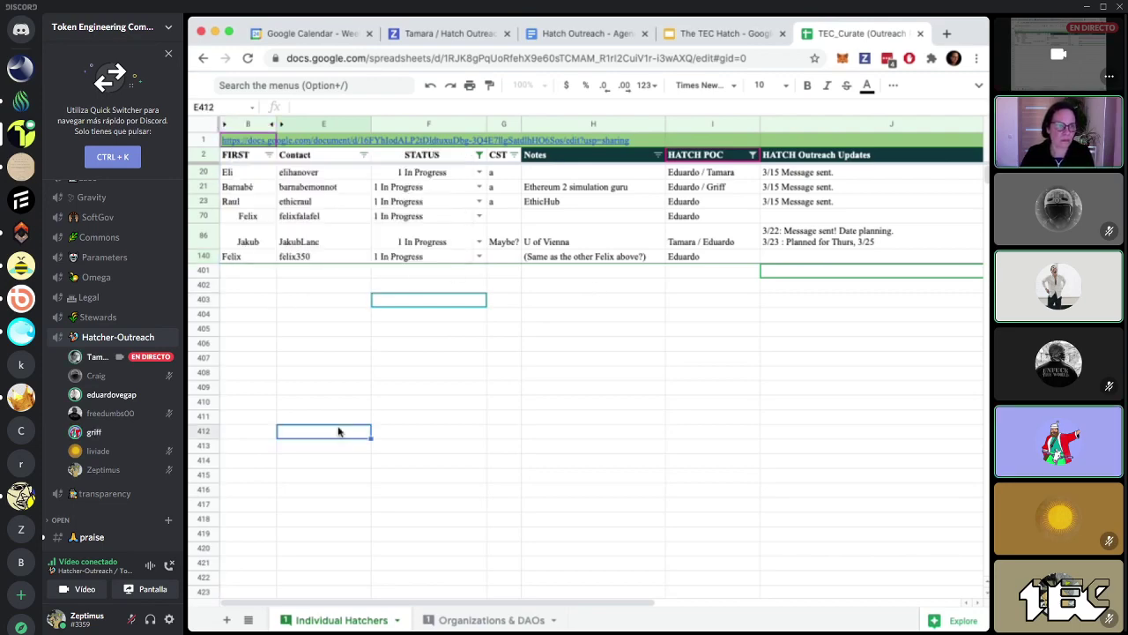
pyautogui.hscroll(-2, 222, 123)
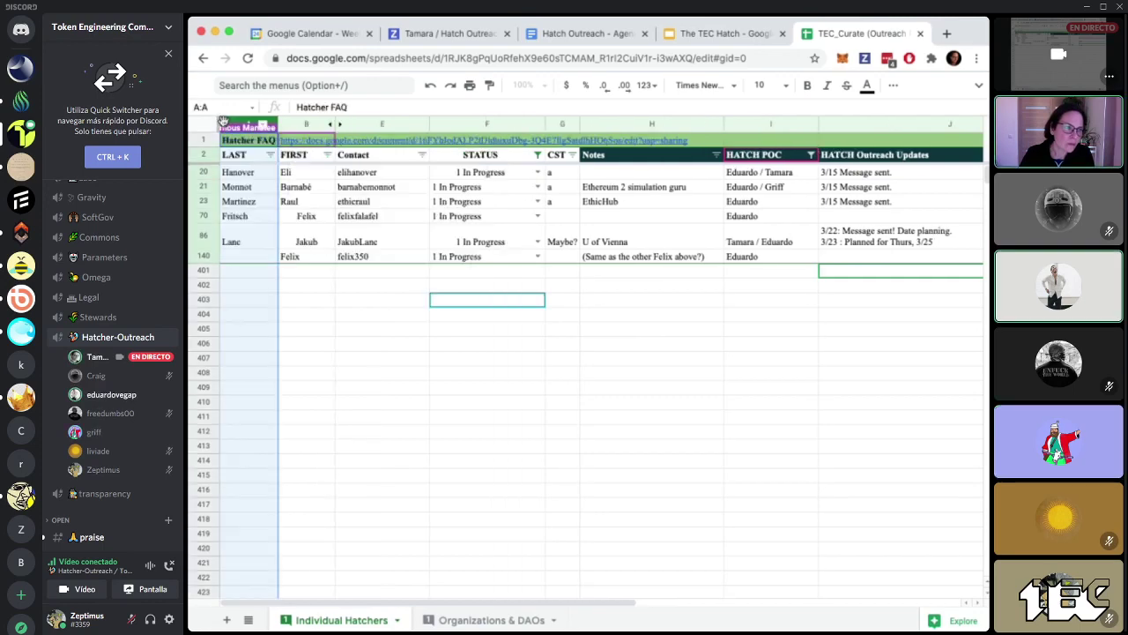
pyautogui.click(236, 124)
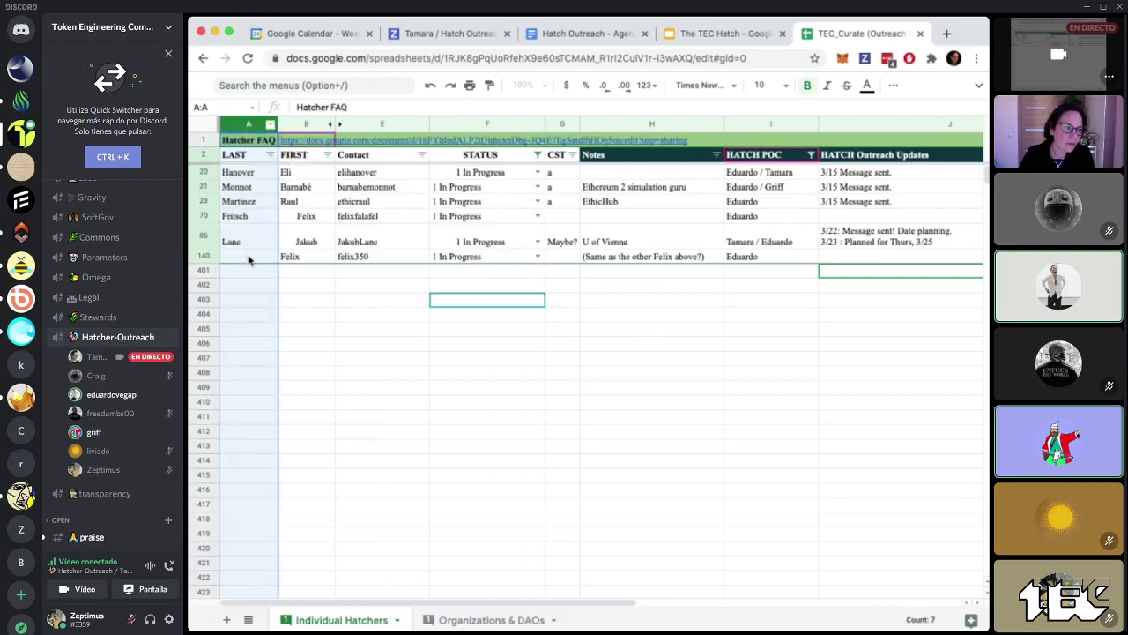
pyautogui.click(341, 316)
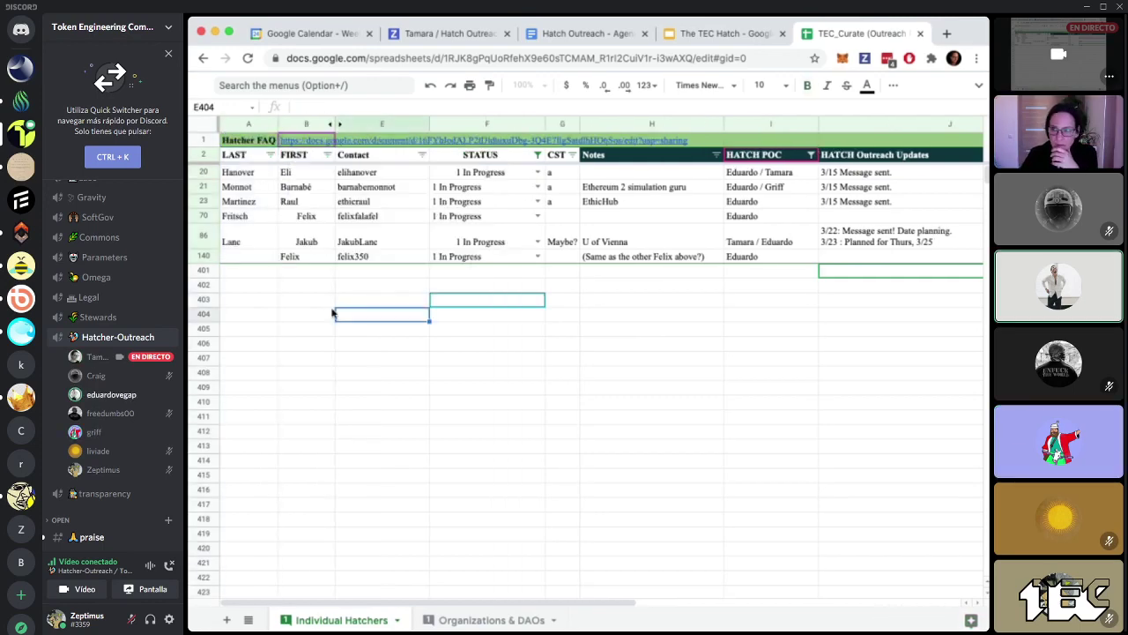
pyautogui.click(249, 128)
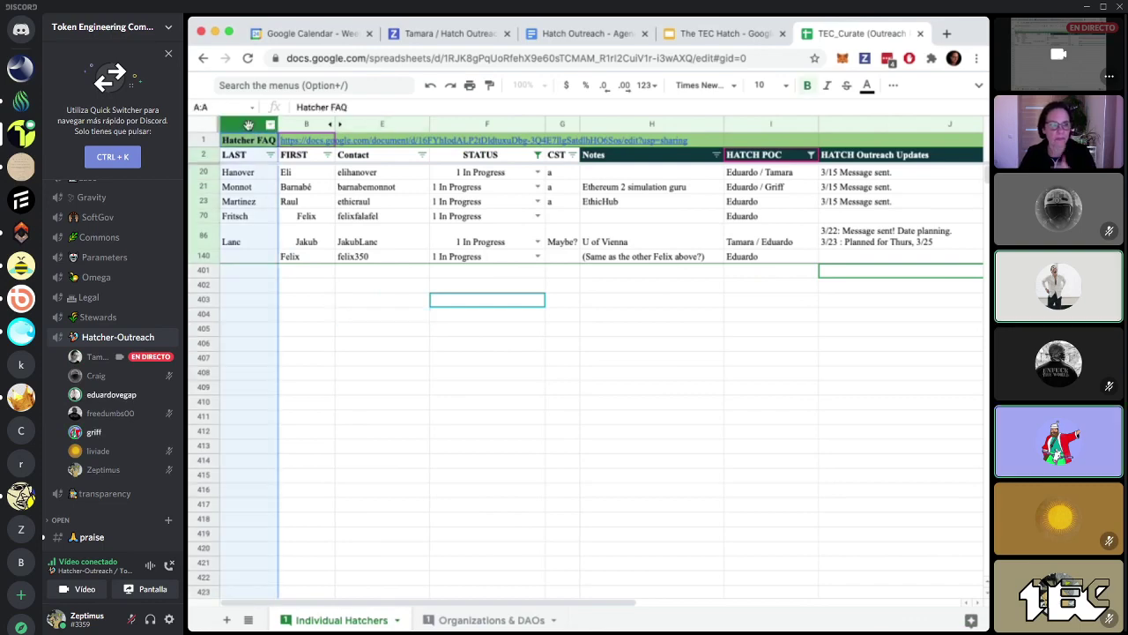
pyautogui.rightClick(249, 129)
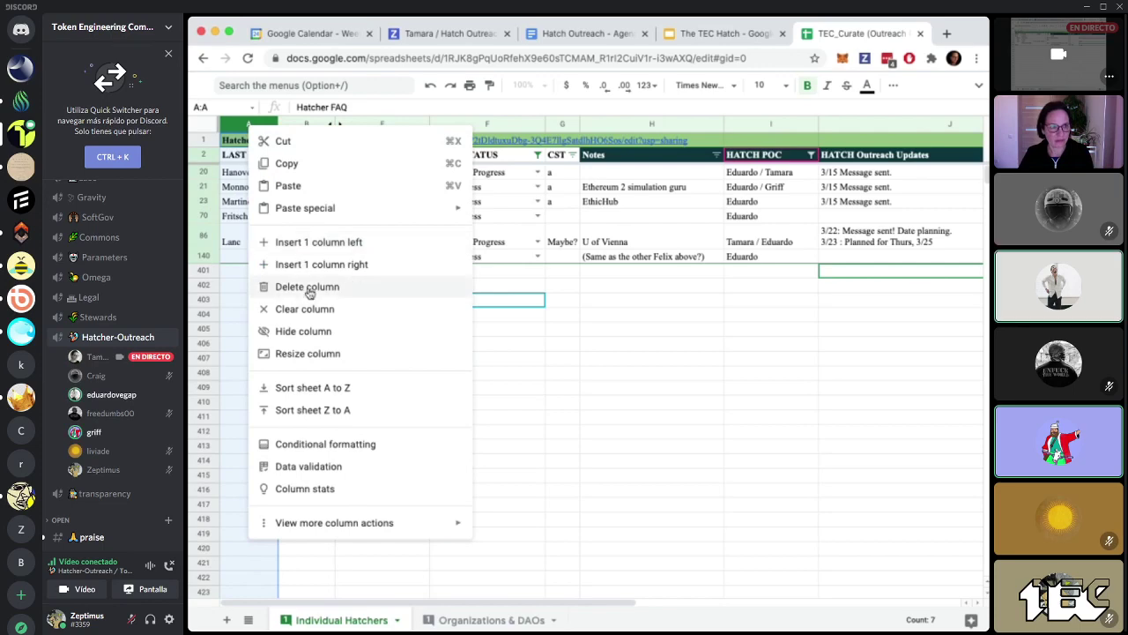
pyautogui.click(308, 331)
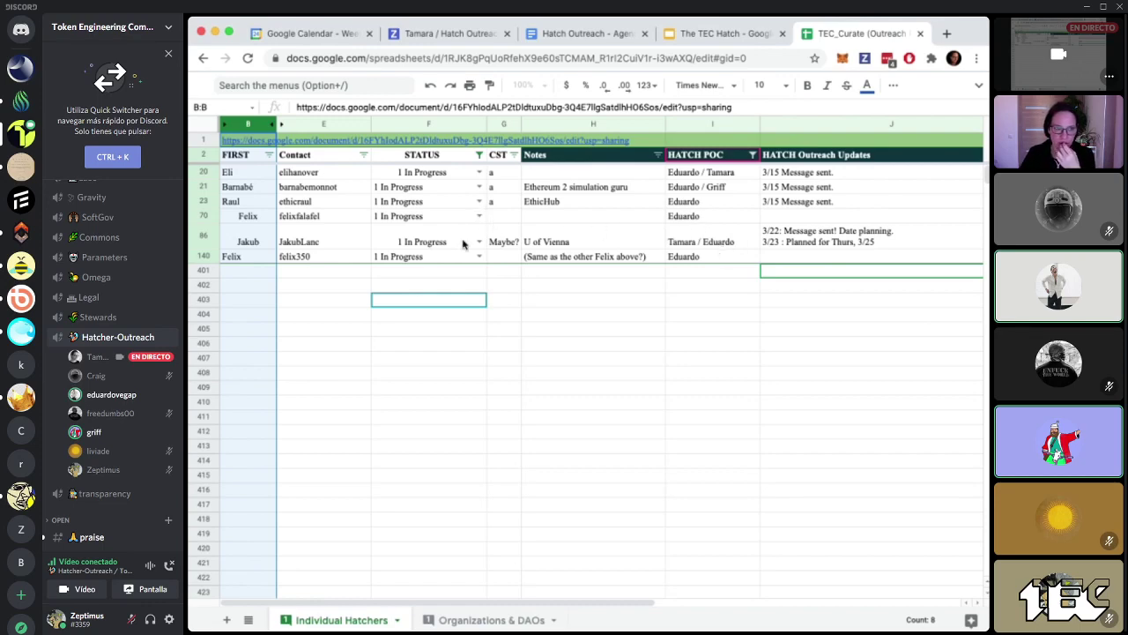
pyautogui.click(357, 329)
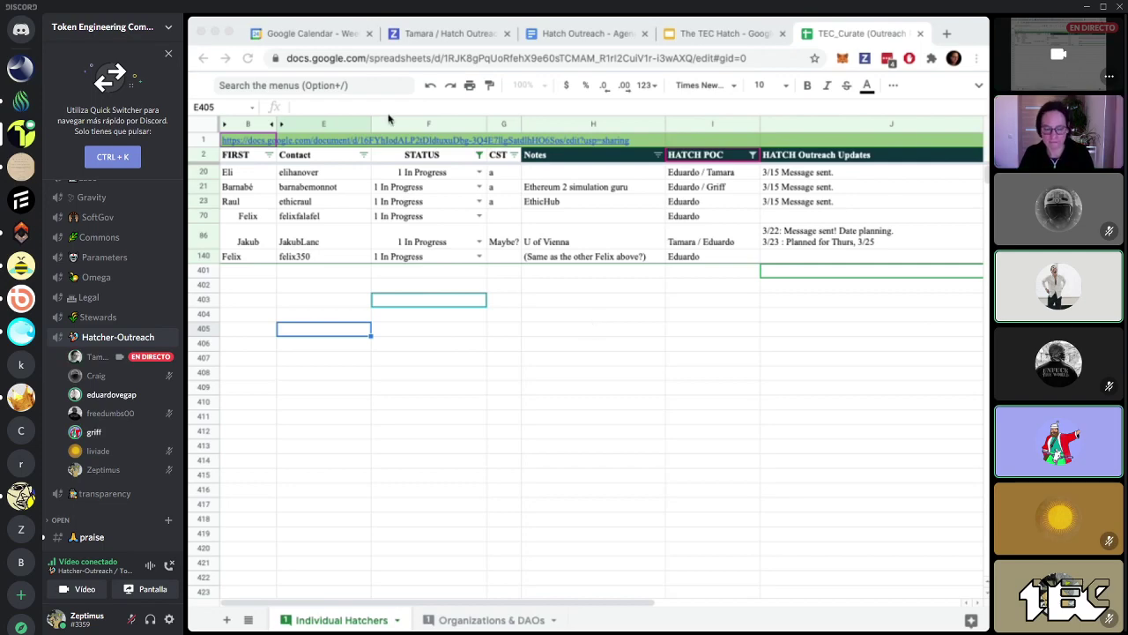
# - Set the STATUS of the contact in row 70 to "3a Gave a Soft Commit!"
pyautogui.click(235, 36)
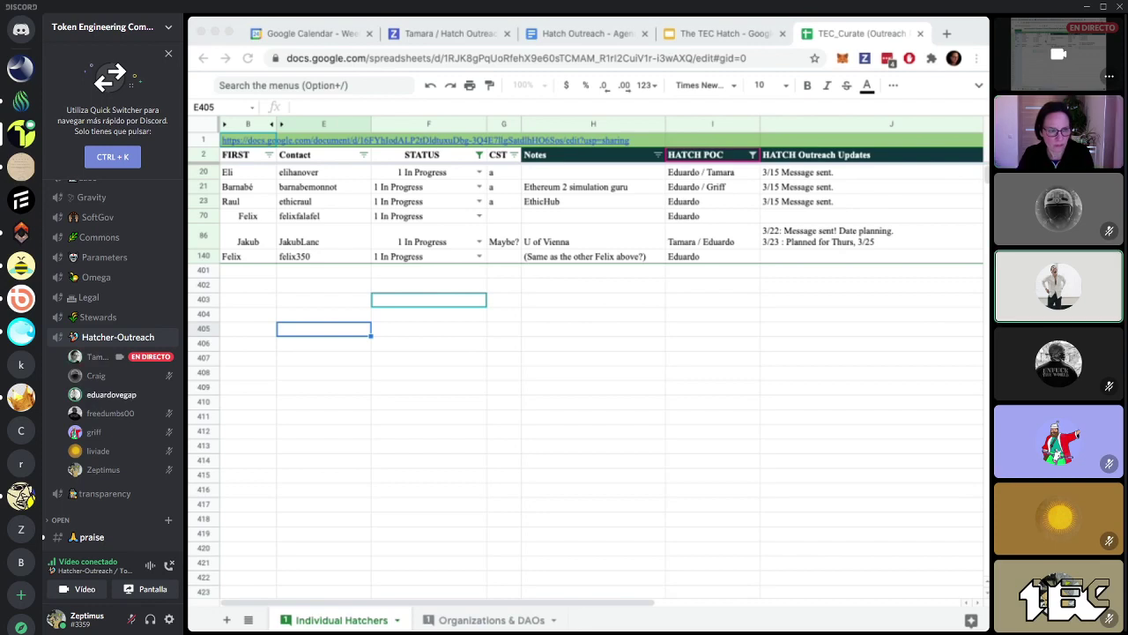
pyautogui.click(652, 175)
pyautogui.click(478, 216)
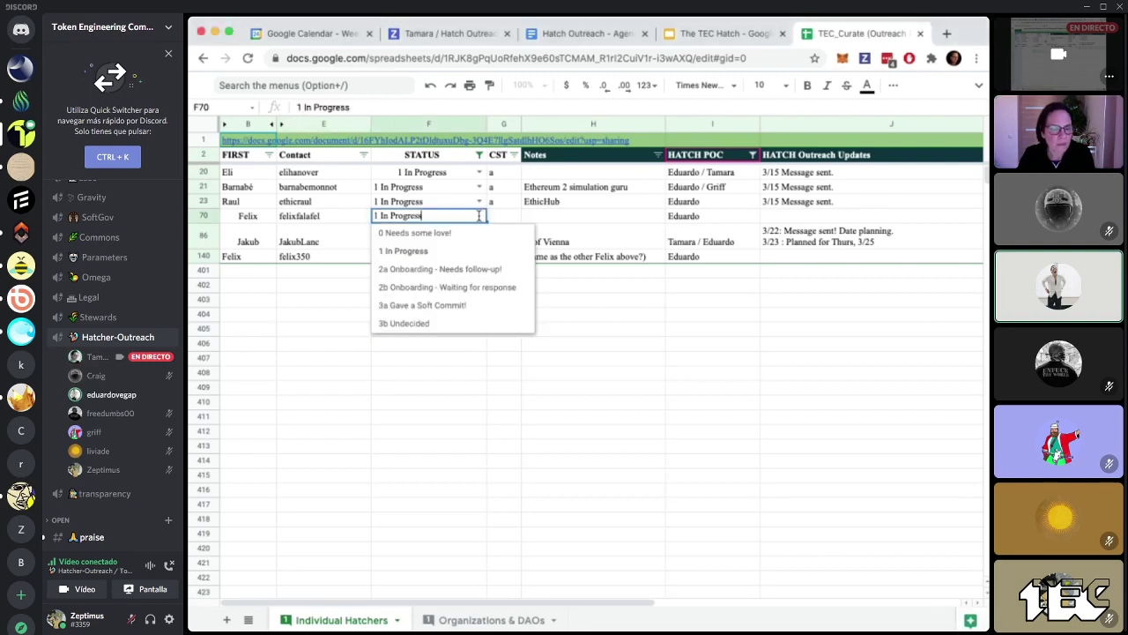
pyautogui.click(432, 305)
pyautogui.click(431, 300)
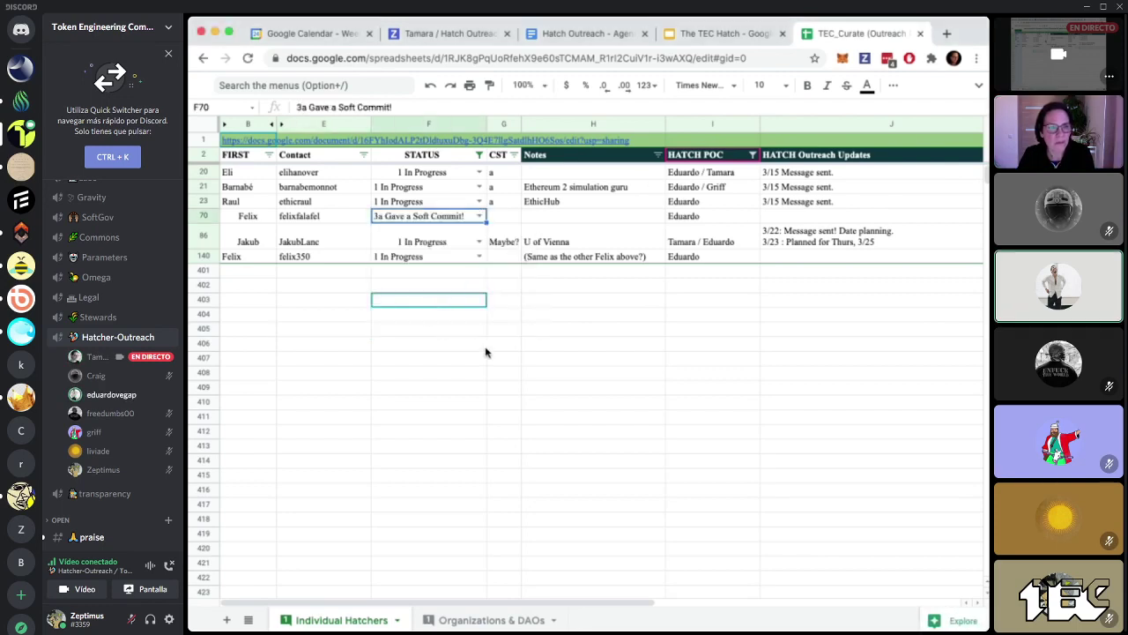
pyautogui.click(553, 361)
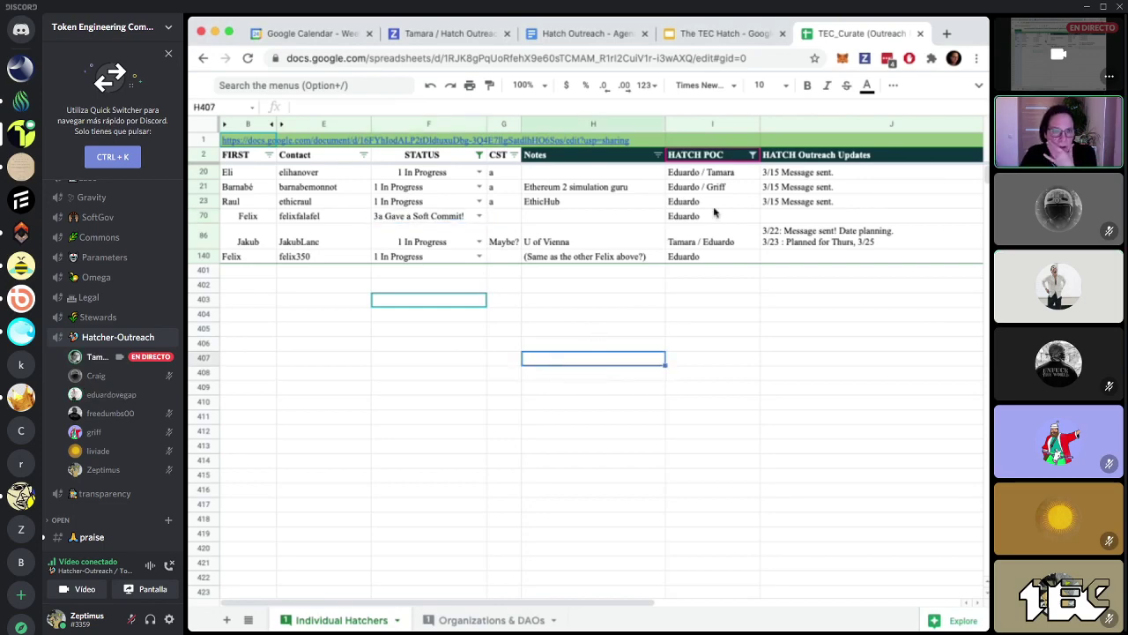
# - Reset the HATCH POC filter to include all values and look through the full Individual Hatchers list
pyautogui.click(752, 154)
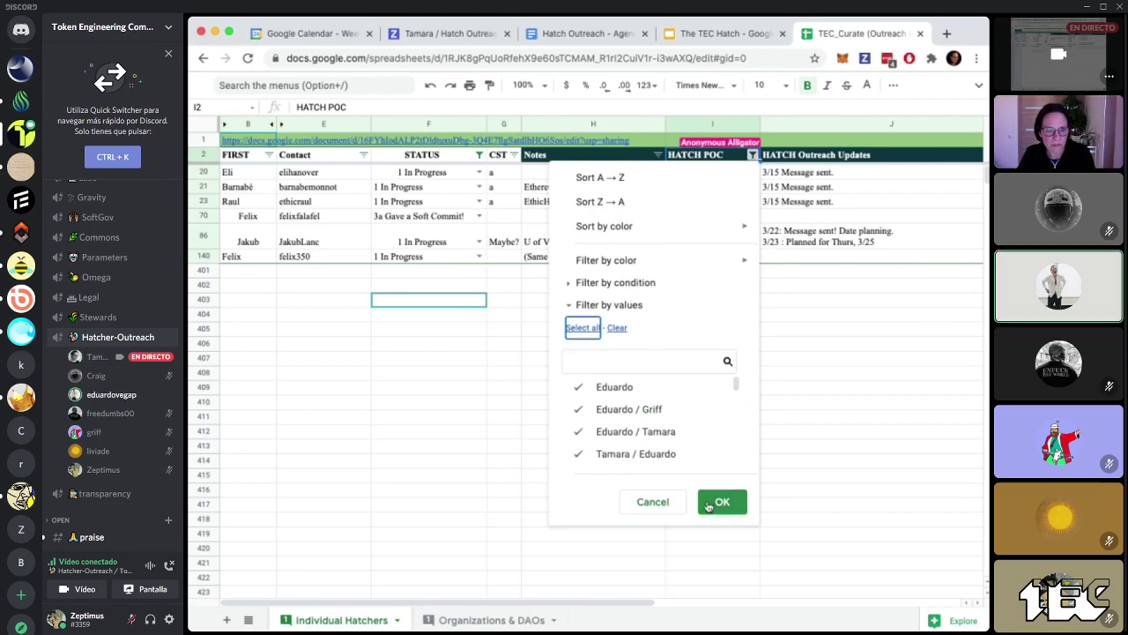
pyautogui.click(616, 328)
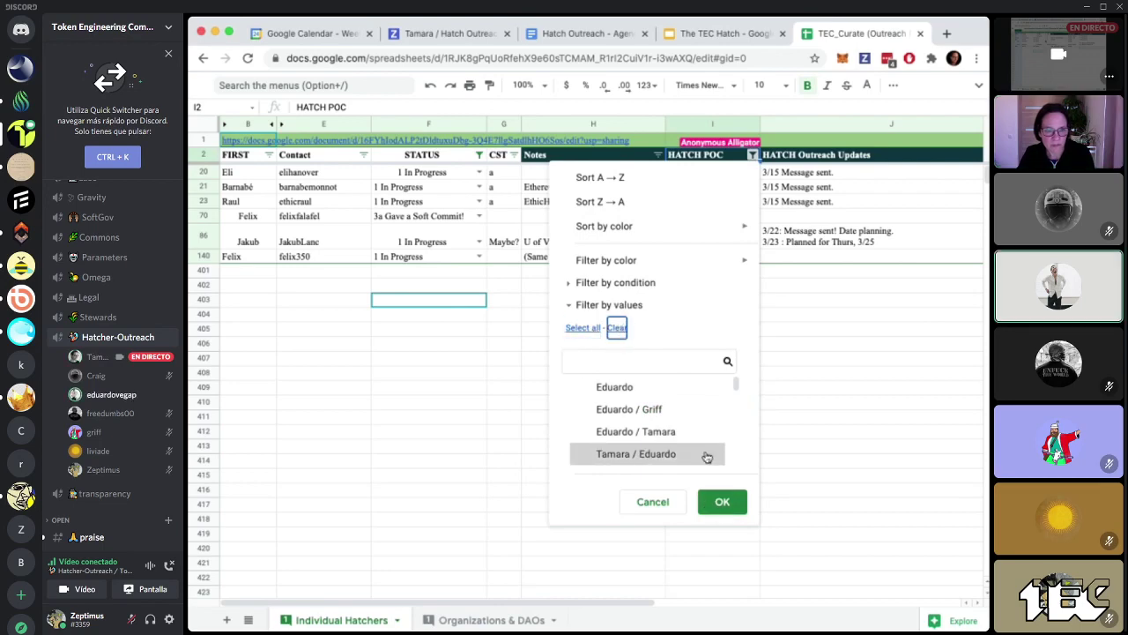
pyautogui.click(582, 328)
pyautogui.click(720, 501)
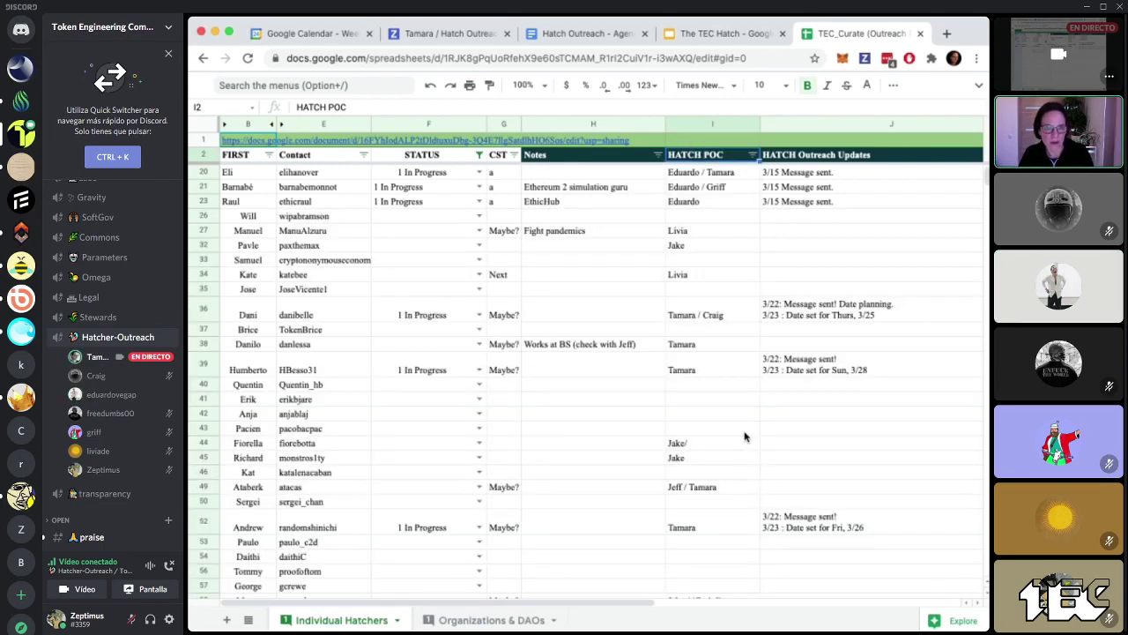
pyautogui.scroll(-5, 743, 436)
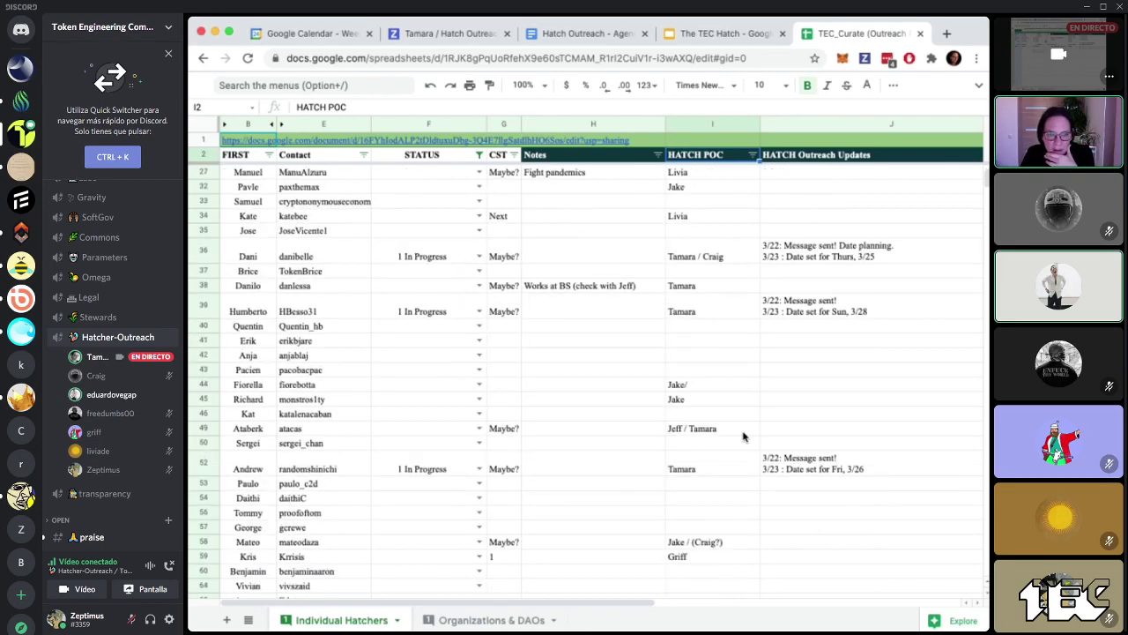
pyautogui.scroll(-4, 744, 436)
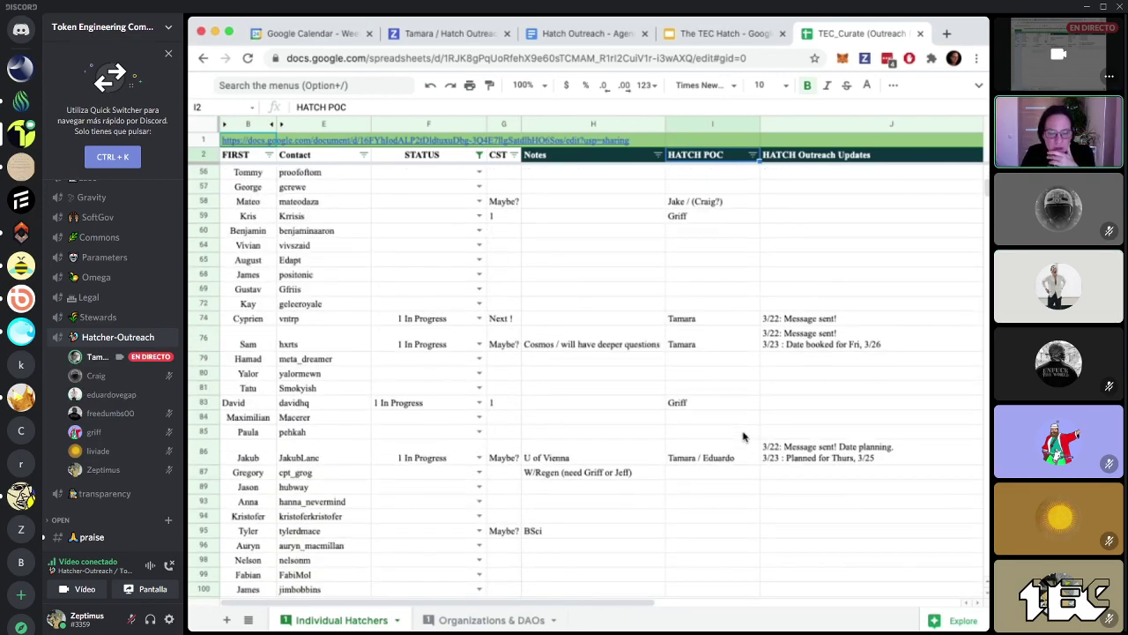
pyautogui.scroll(-1, 743, 435)
pyautogui.scroll(8, 743, 435)
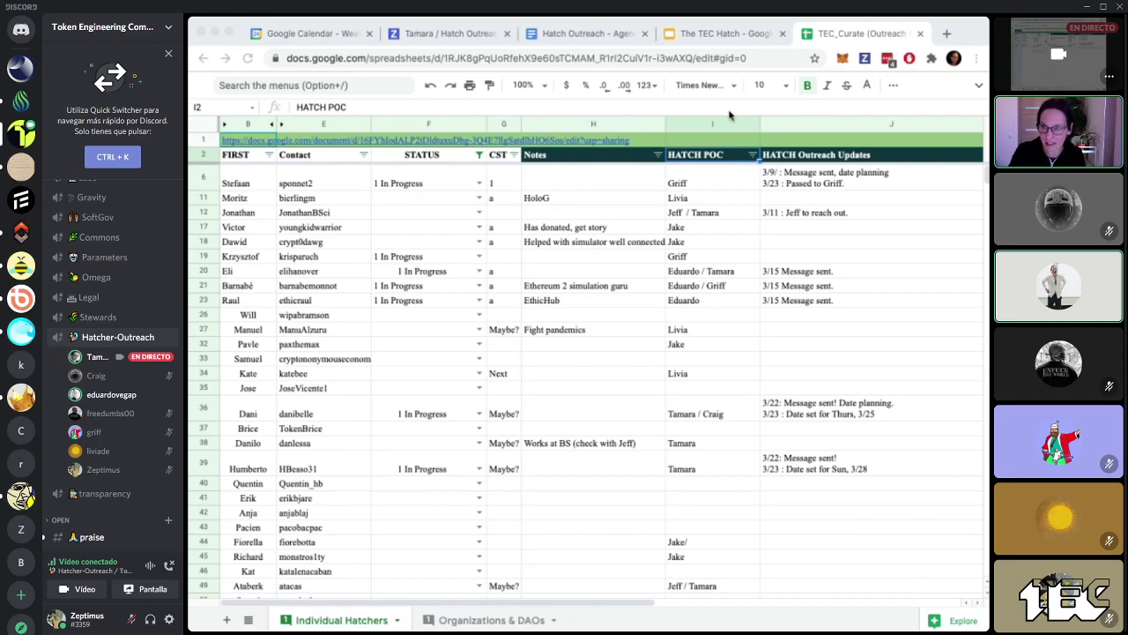
# - Check the March 24 call agenda in the Hatch Outreach - Agenda Notes document and return to the TEC_Curate spreadsheet
pyautogui.click(587, 34)
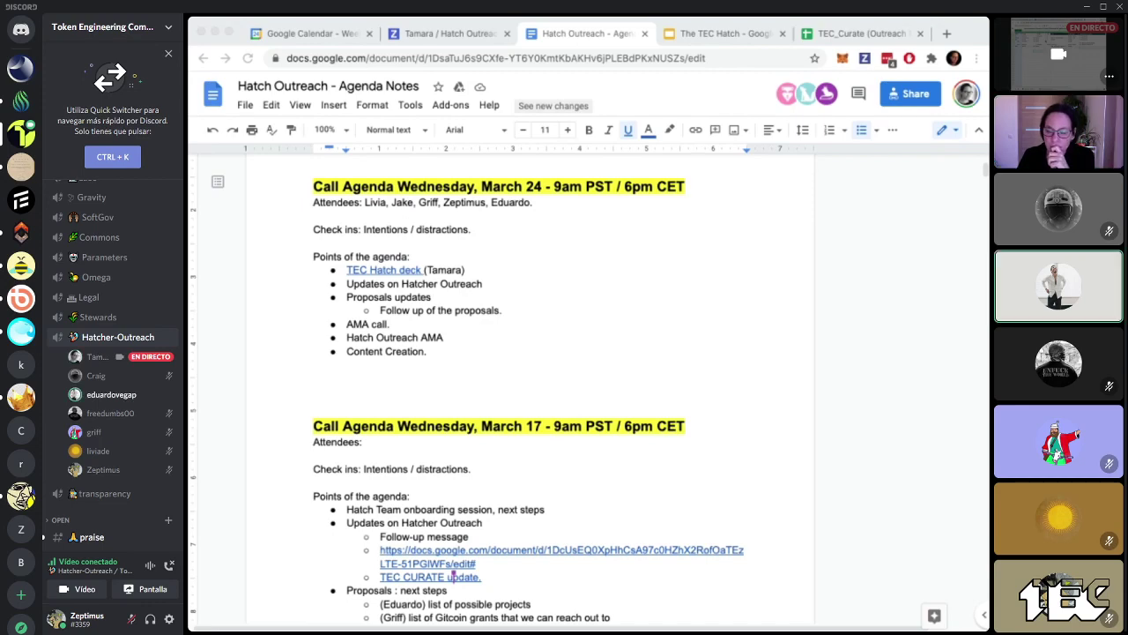
pyautogui.click(708, 320)
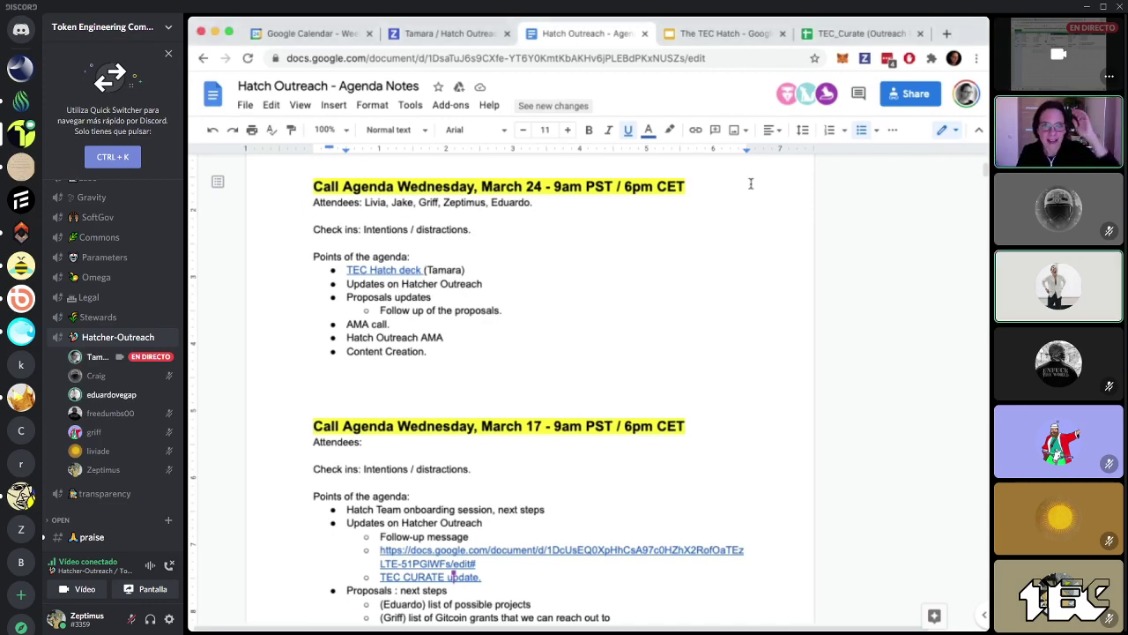
pyautogui.click(857, 34)
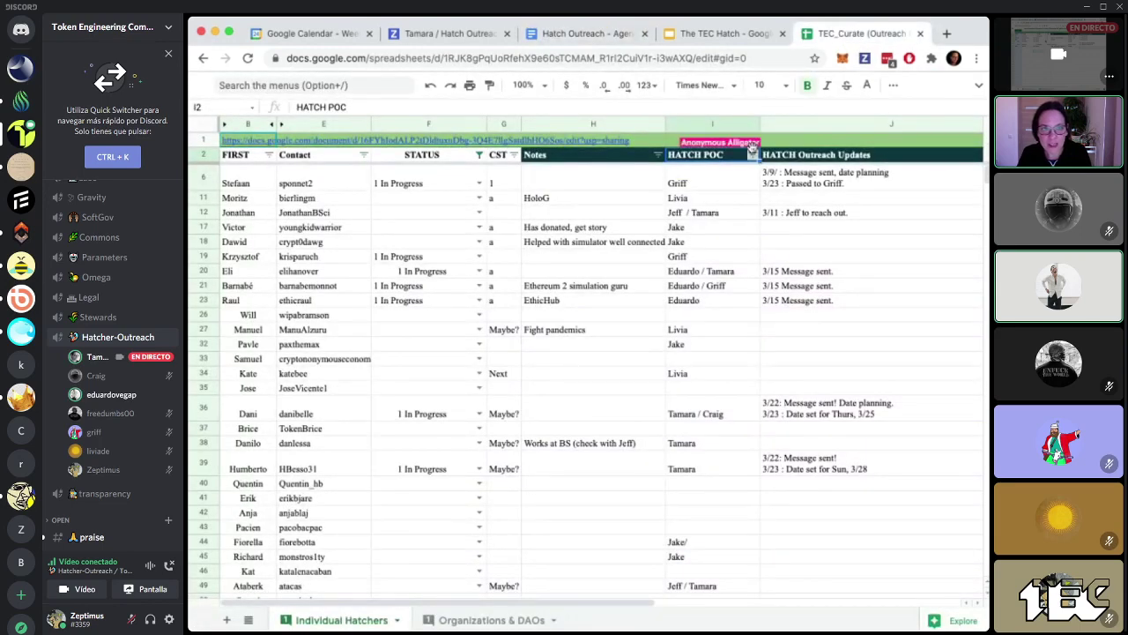
# - Try to filter the HATCH POC column to the values naming the teammate assigned to the NEAR Protocol contact
pyautogui.click(752, 155)
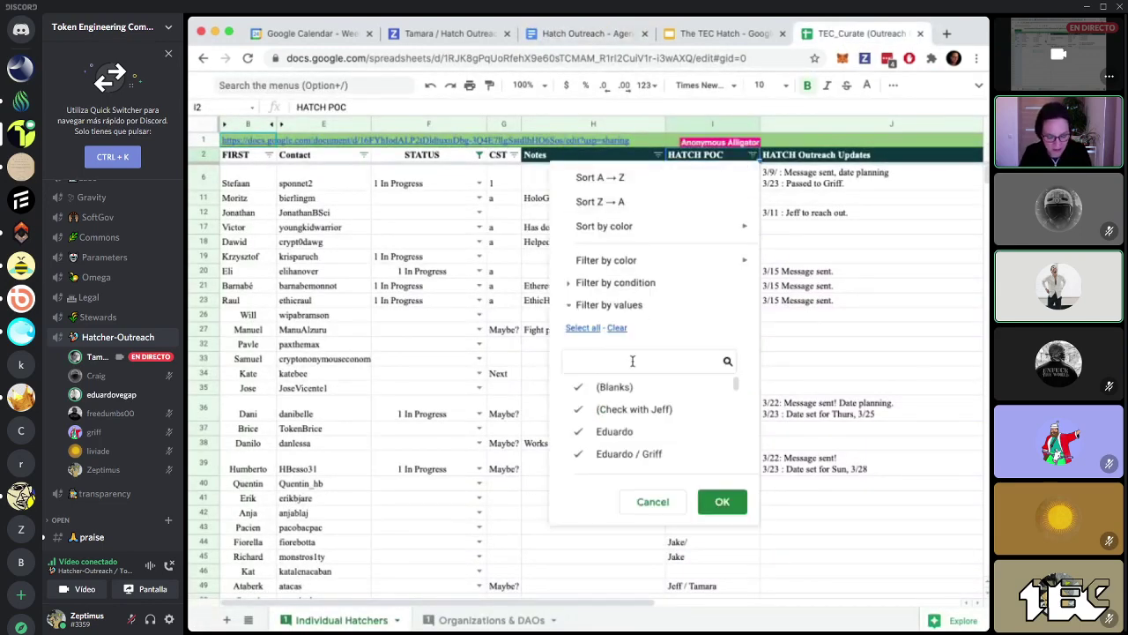
pyautogui.write('tama')
pyautogui.click(617, 328)
pyautogui.click(626, 387)
pyautogui.click(624, 410)
pyautogui.click(626, 388)
pyautogui.click(624, 409)
pyautogui.scroll(-1, 624, 410)
pyautogui.click(624, 411)
pyautogui.click(625, 433)
pyautogui.scroll(2, 617, 414)
pyautogui.click(718, 505)
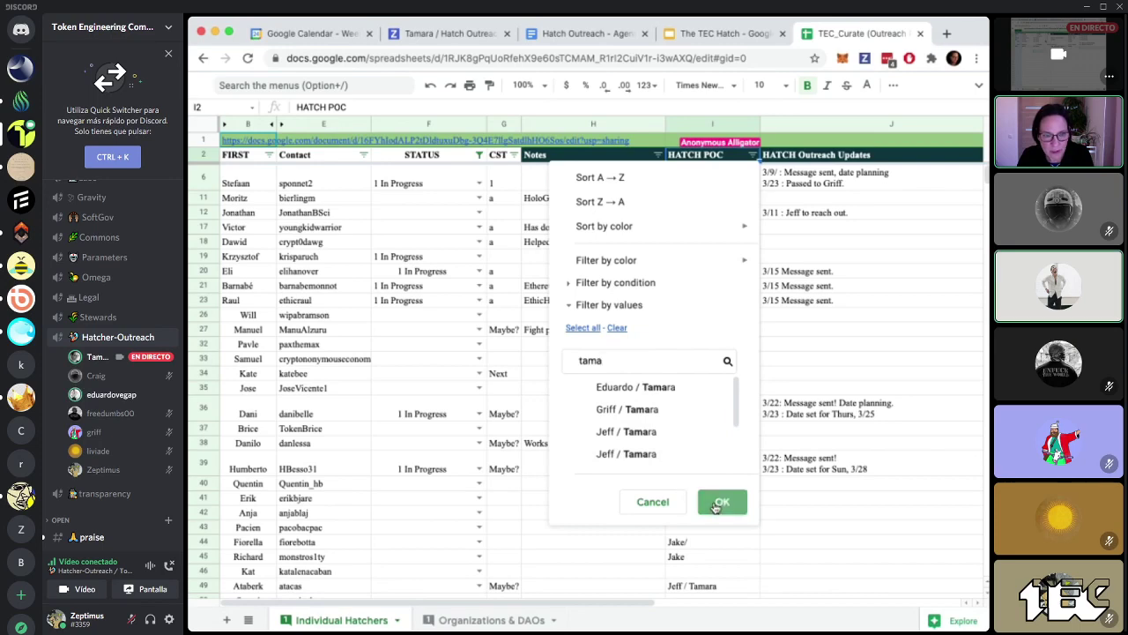
# - Filter the HATCH POC column to the NEAR Protocol contact's teammate alone plus the two shared values listing that teammate first
pyautogui.click(753, 155)
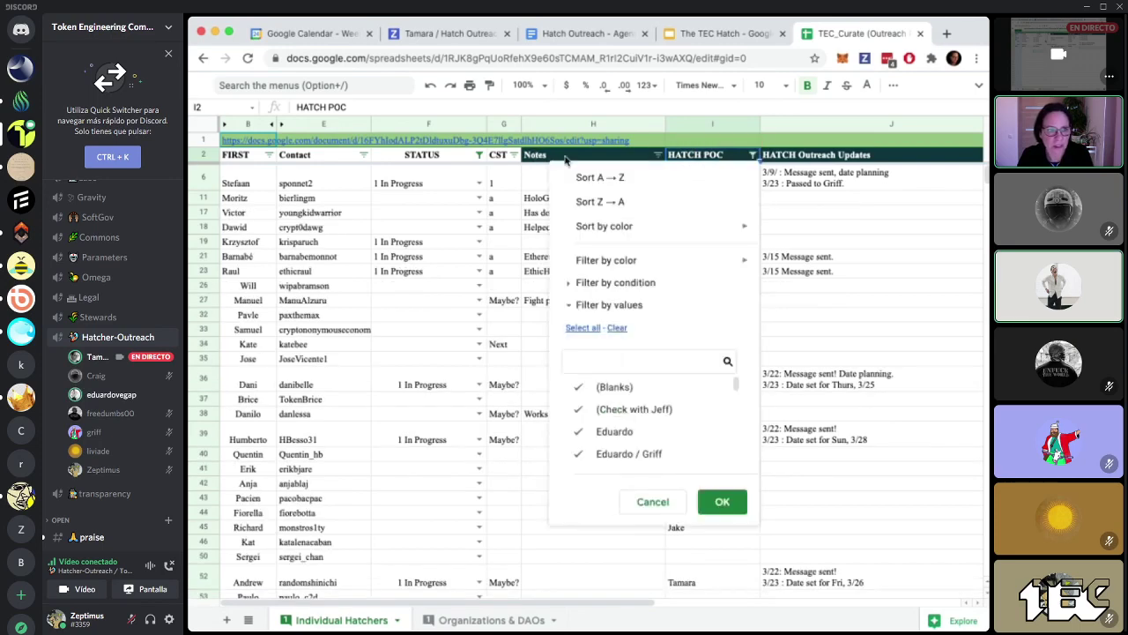
pyautogui.click(615, 328)
pyautogui.click(609, 361)
pyautogui.write('tamara')
pyautogui.click(612, 390)
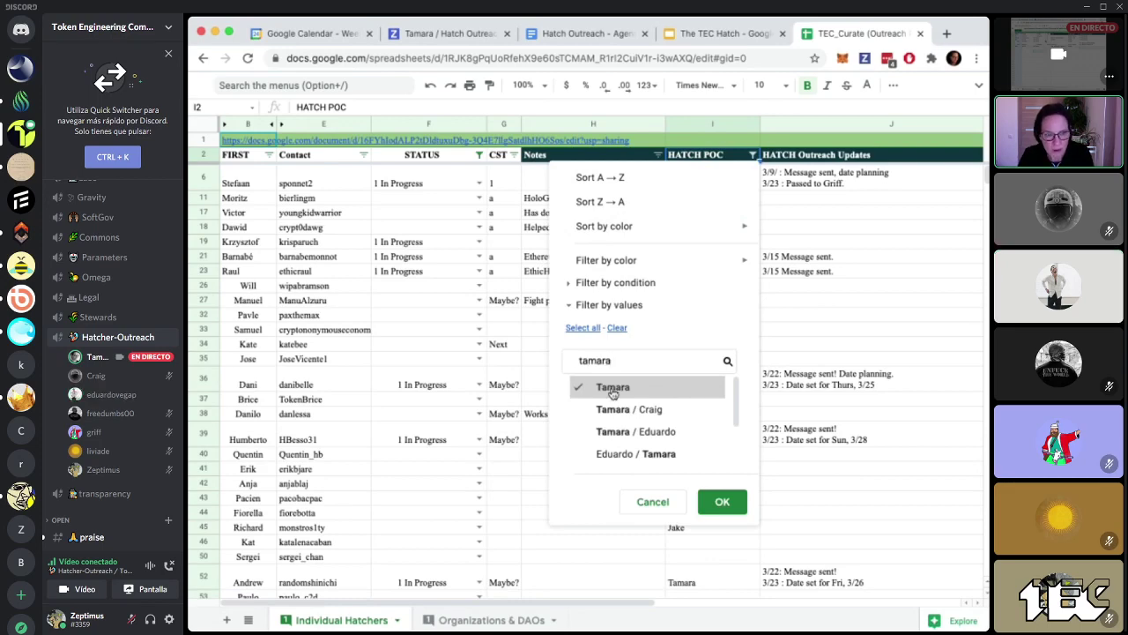
pyautogui.click(615, 408)
pyautogui.click(624, 431)
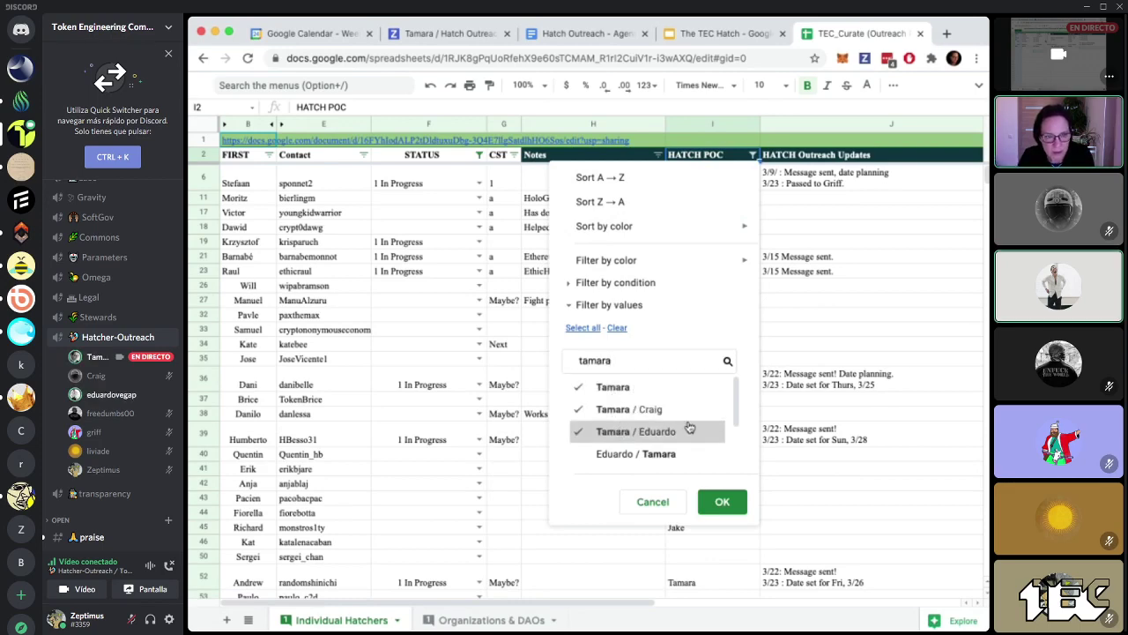
pyautogui.click(722, 501)
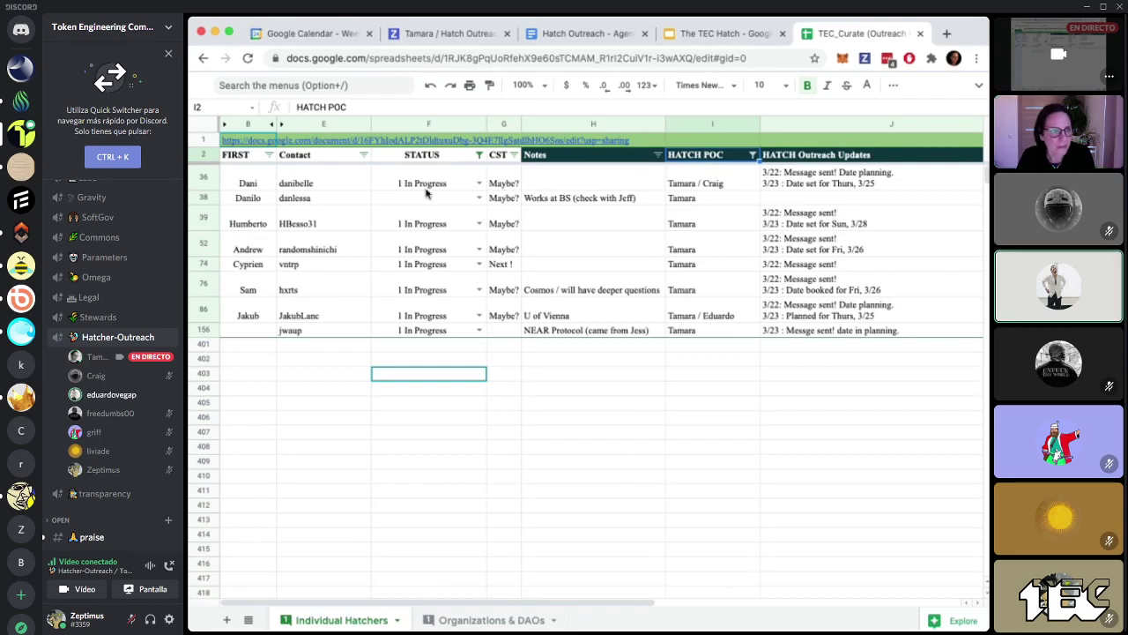
# - Add the teammate who co-handles the U of Vienna contact as second HATCH POC in I39, separated by a slash
pyautogui.click(721, 201)
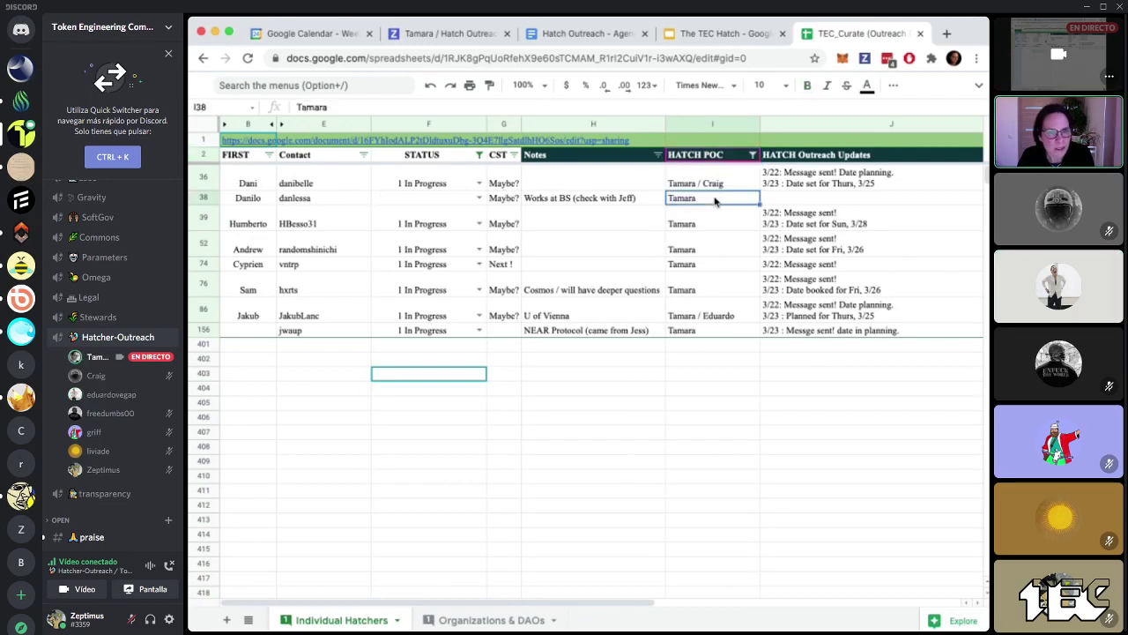
pyautogui.click(714, 225)
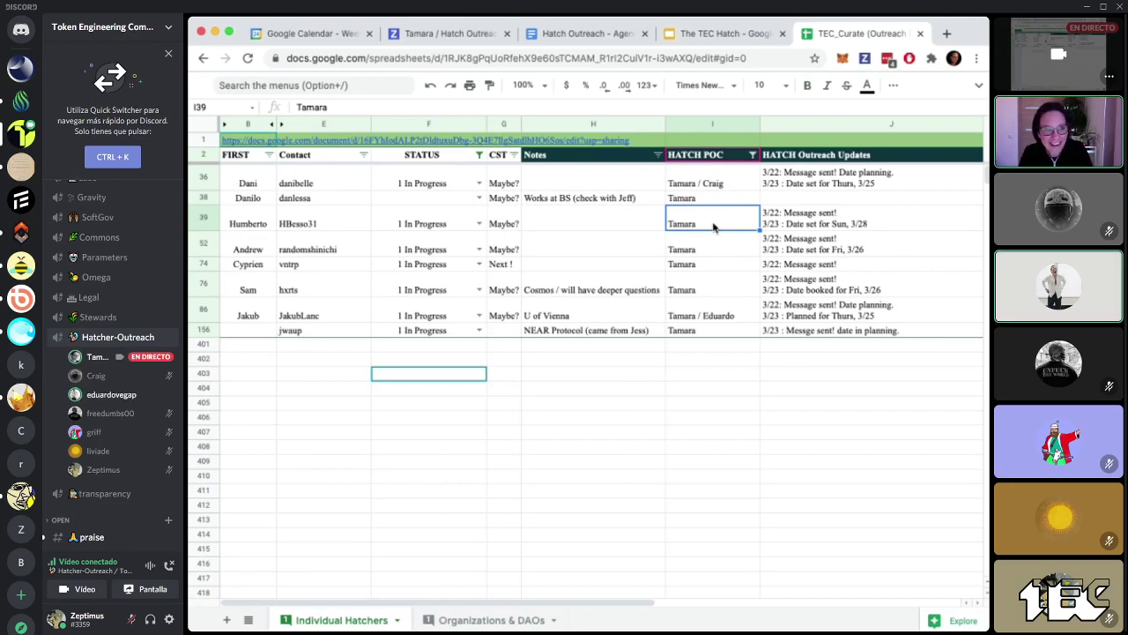
pyautogui.doubleClick(716, 226)
pyautogui.write('/ Eduardo')
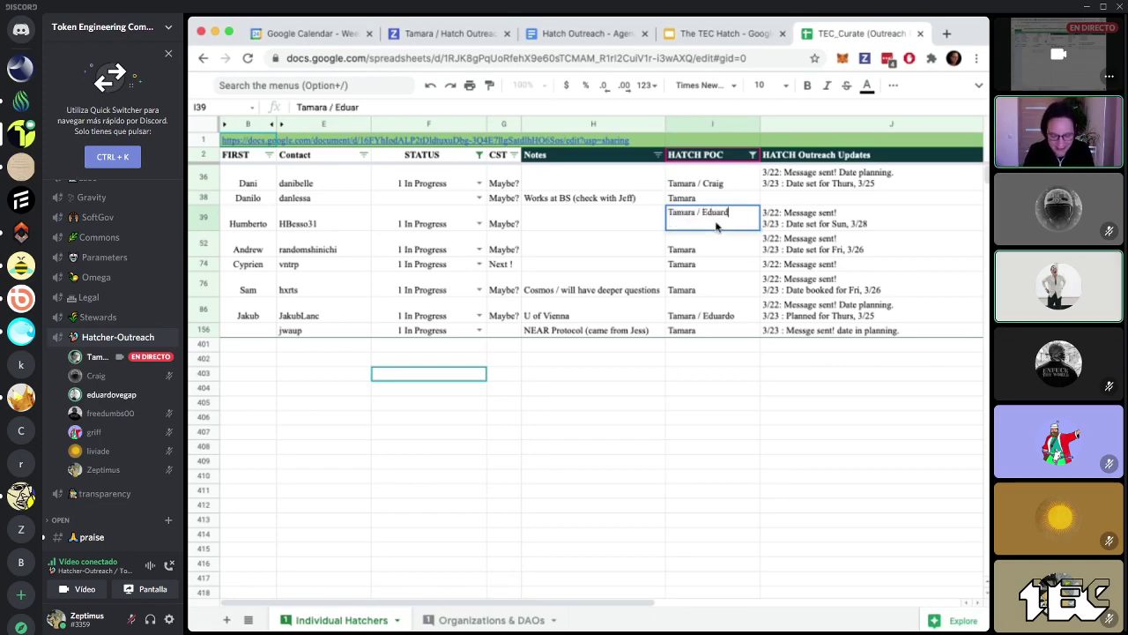
pyautogui.click(716, 246)
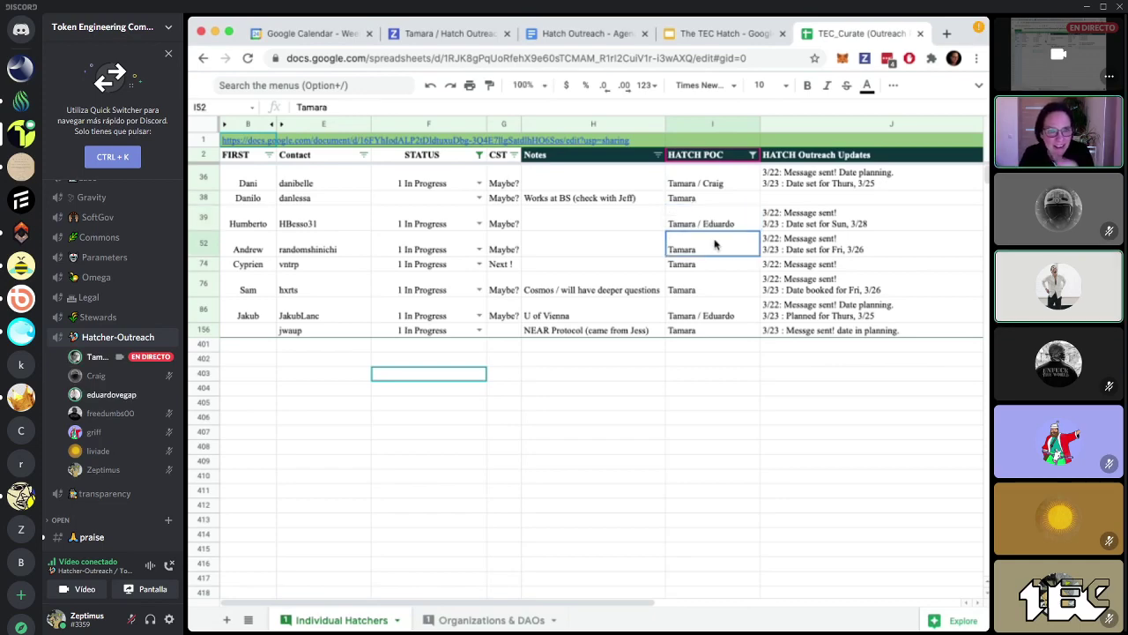
# - Append a slash and a tentative second teammate's first name marked "(?)" to the HATCH POC in I52
pyautogui.doubleClick(716, 246)
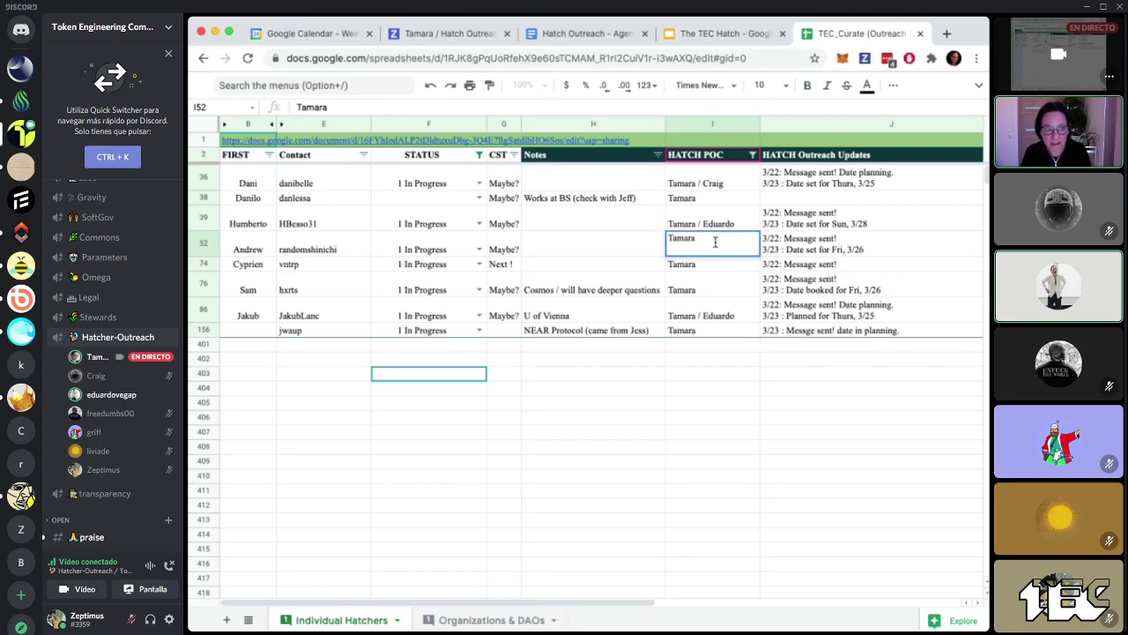
pyautogui.write('/ li')
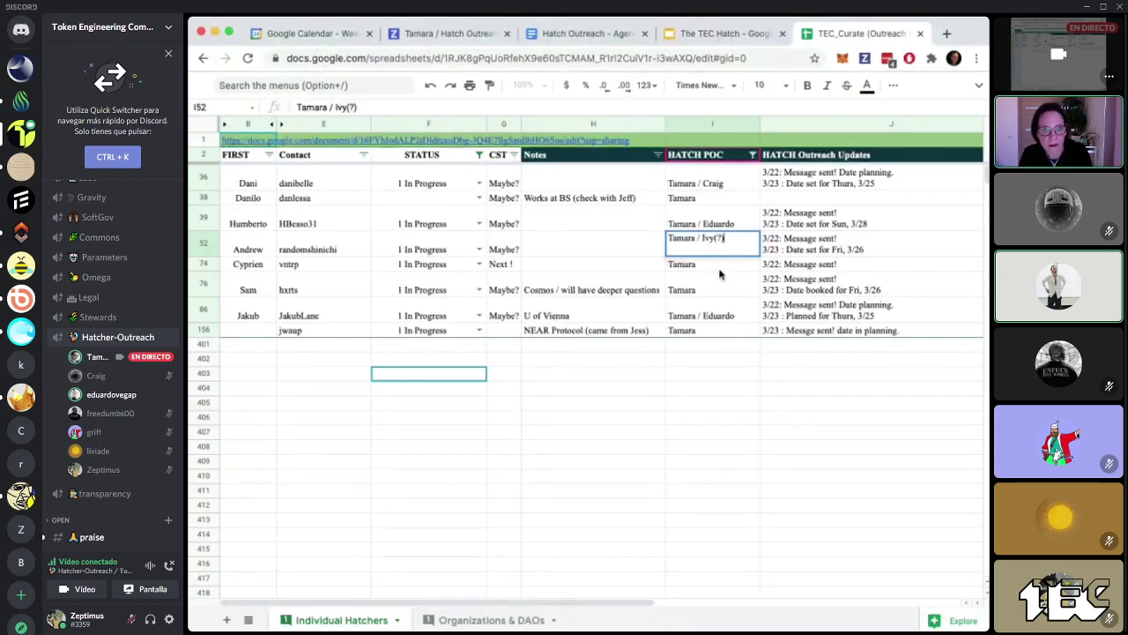
pyautogui.click(719, 268)
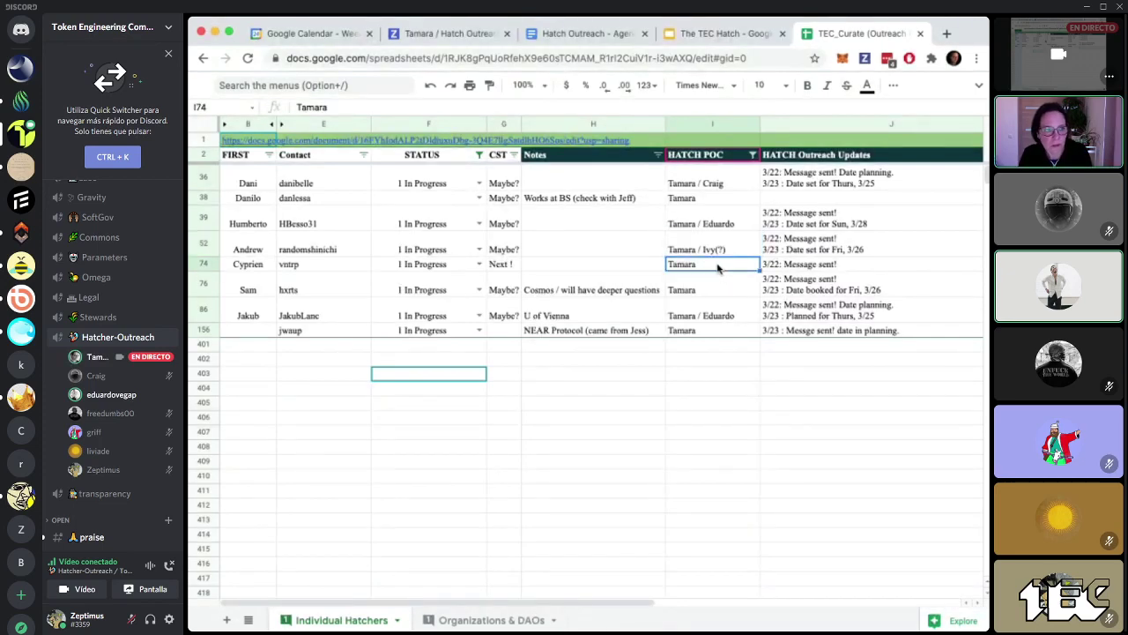
pyautogui.doubleClick(725, 254)
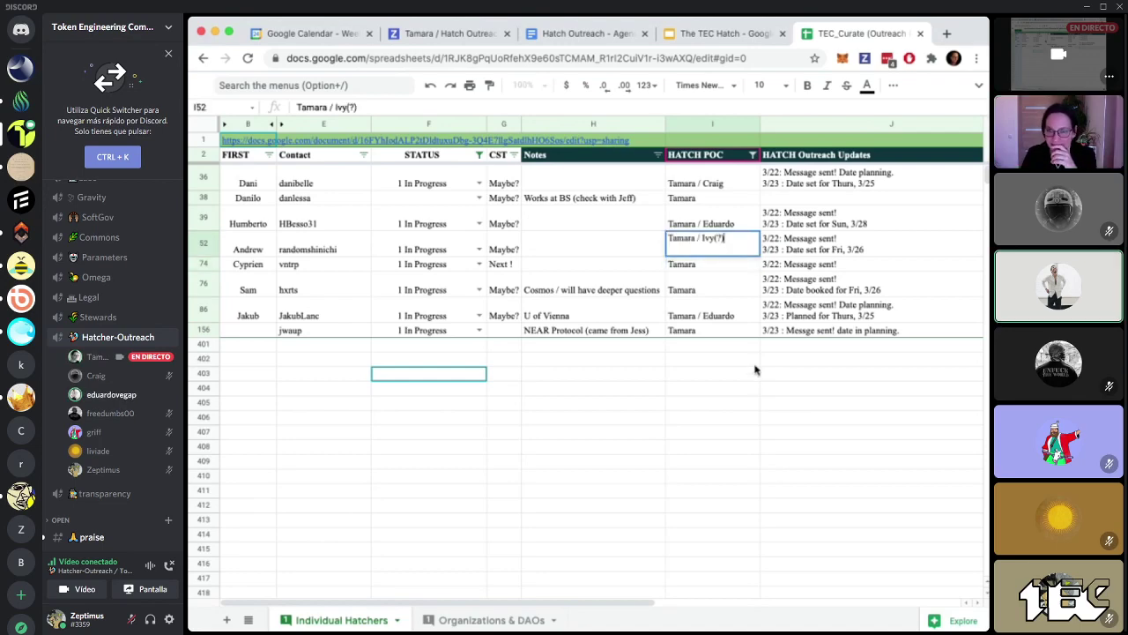
pyautogui.click(720, 265)
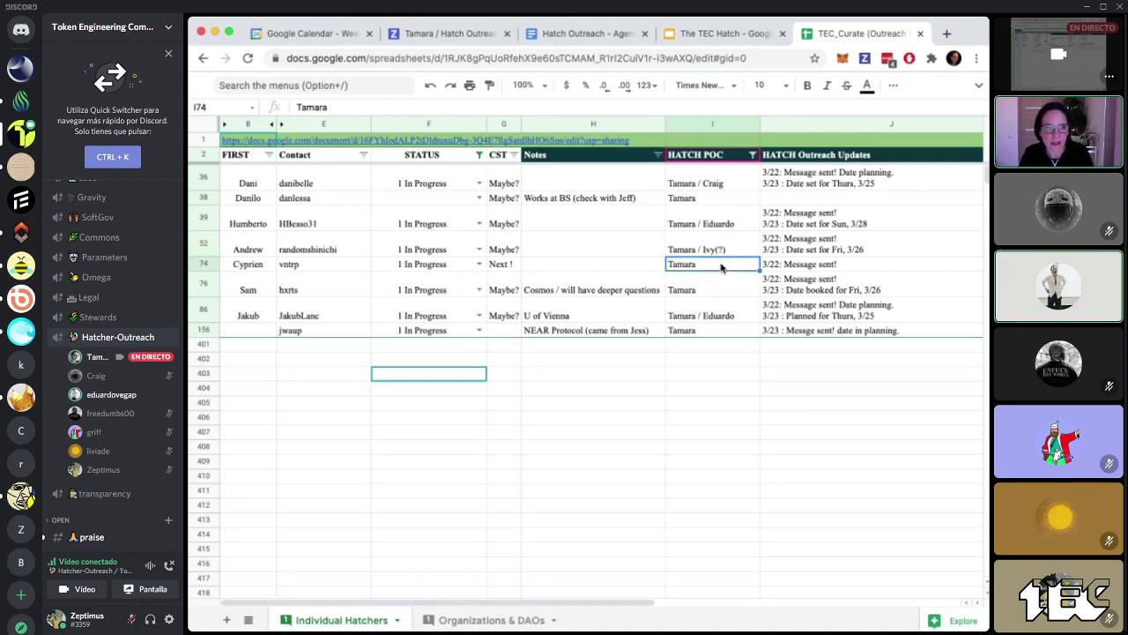
# - Add "Date planning Monday." after "Message sent!" in the HATCH Outreach Updates cell of row 74
pyautogui.doubleClick(720, 265)
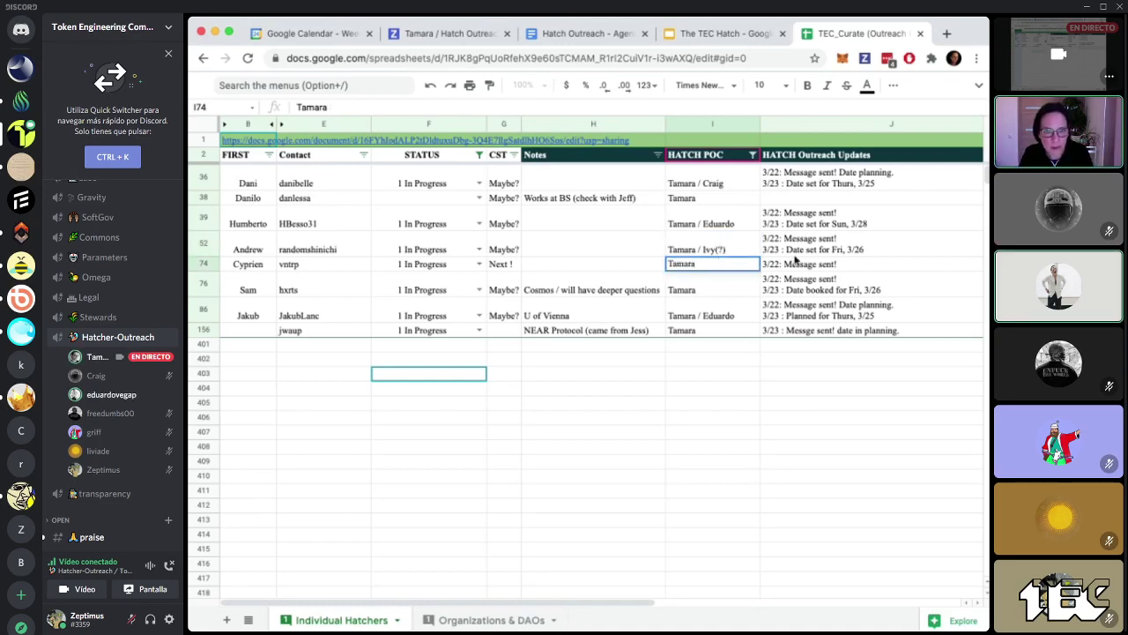
pyautogui.doubleClick(882, 260)
pyautogui.write('Date planning Monada')
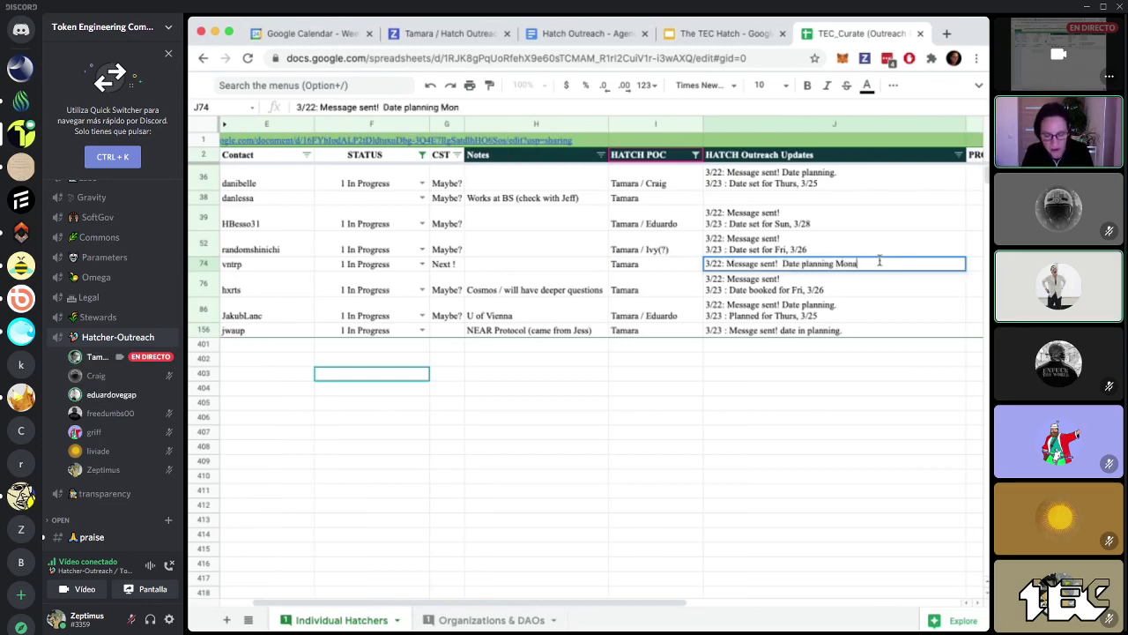
pyautogui.press('BackSpace')
pyautogui.press('BackSpace')
pyautogui.press('BackSpace')
pyautogui.write('day')
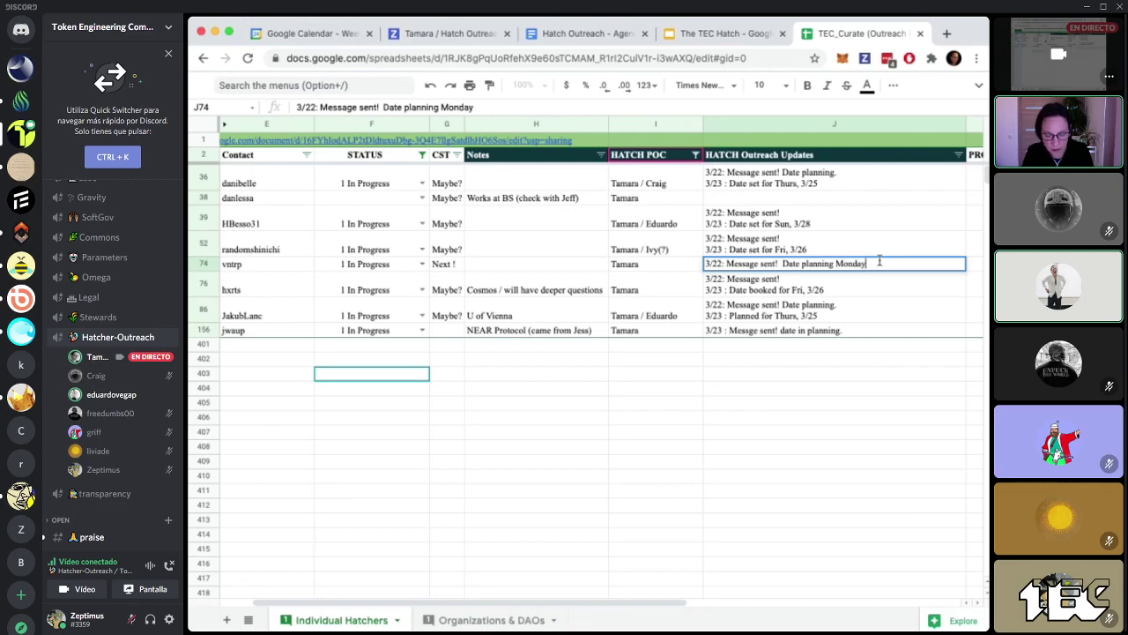
pyautogui.click(671, 287)
pyautogui.hscroll(-2, 650, 365)
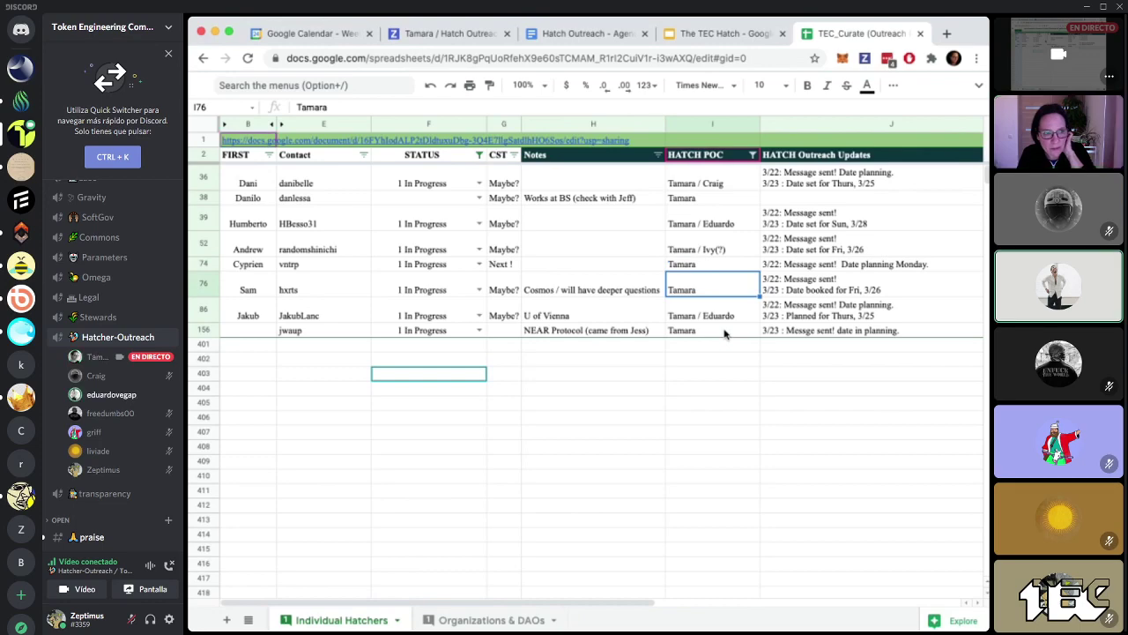
pyautogui.click(720, 266)
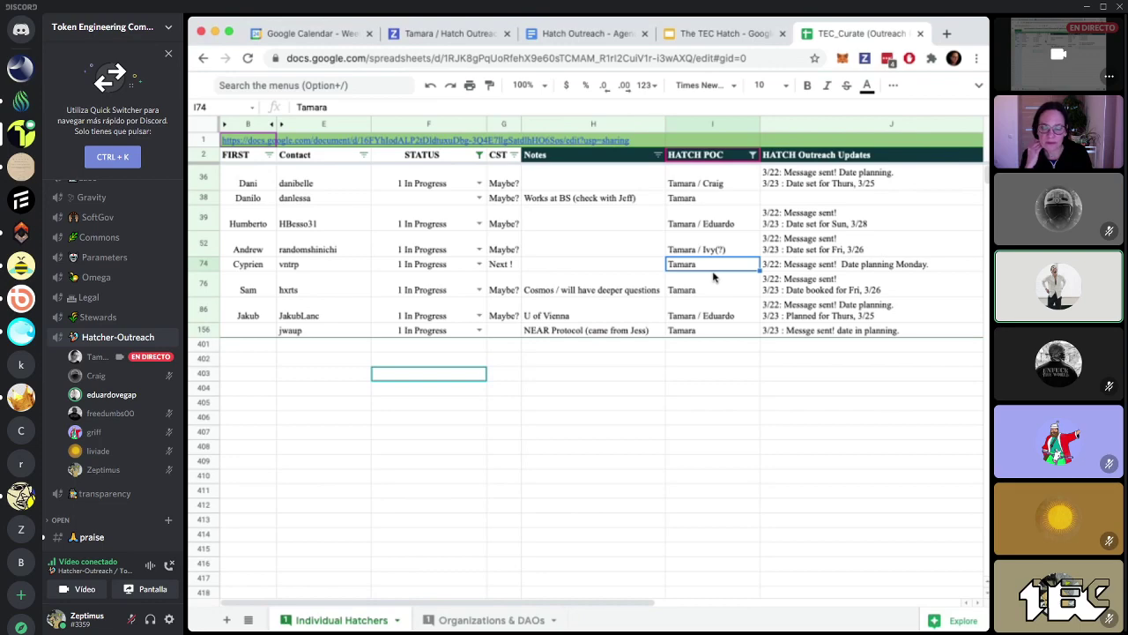
# - Unmute the microphone in the Discord voice call
pyautogui.click(130, 621)
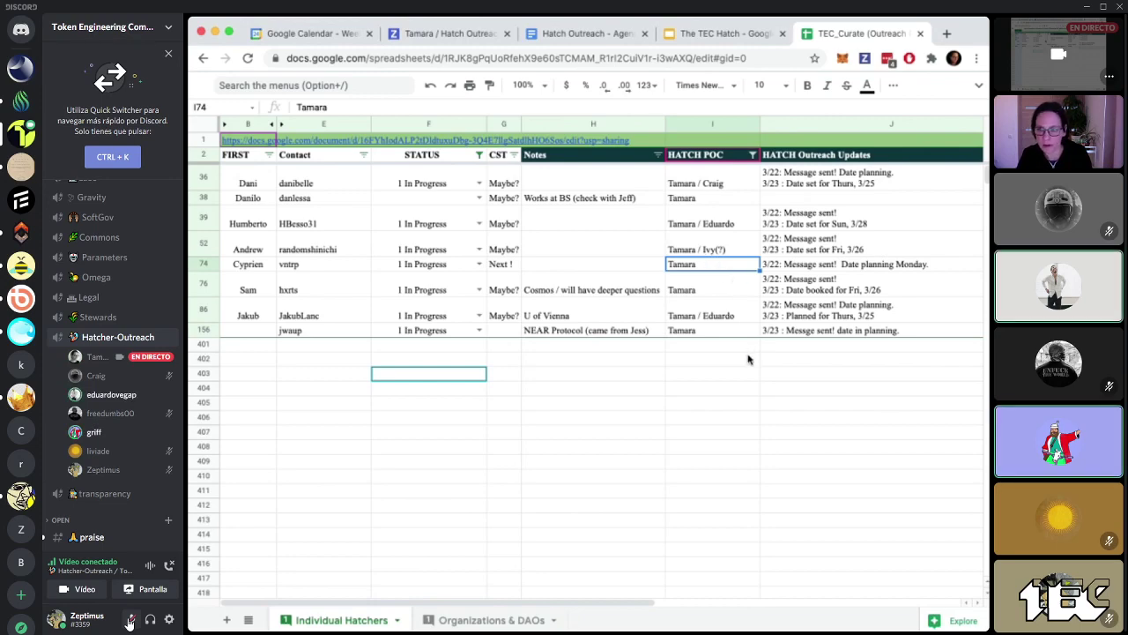
pyautogui.click(129, 622)
pyautogui.click(128, 622)
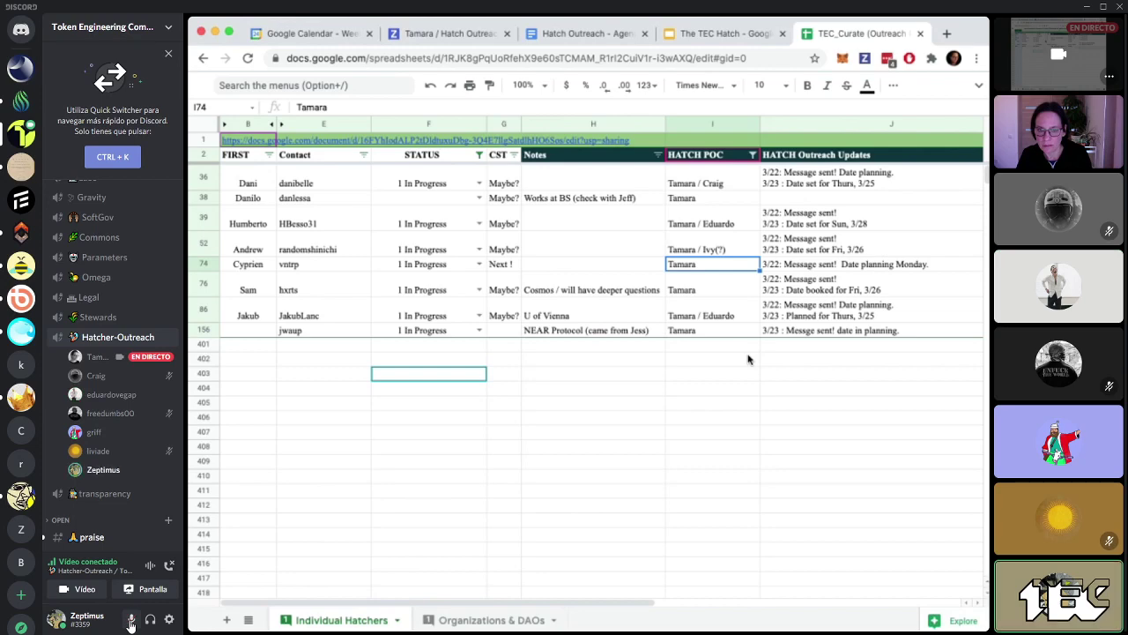